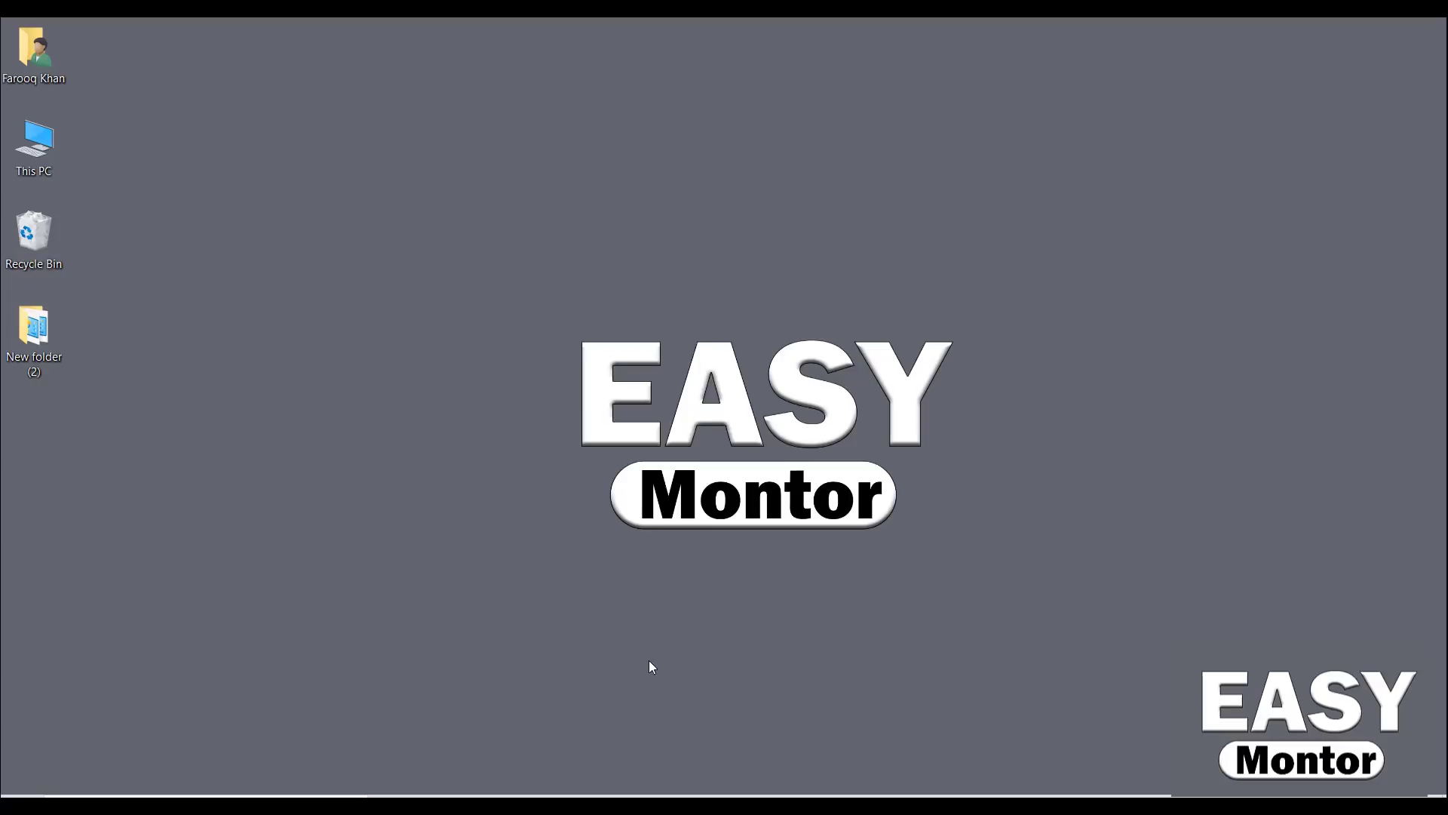
Read the Data Entry brief in Word, then return to its File Explorer folder
{"action": "left_click", "coordinate": [588, 717]}
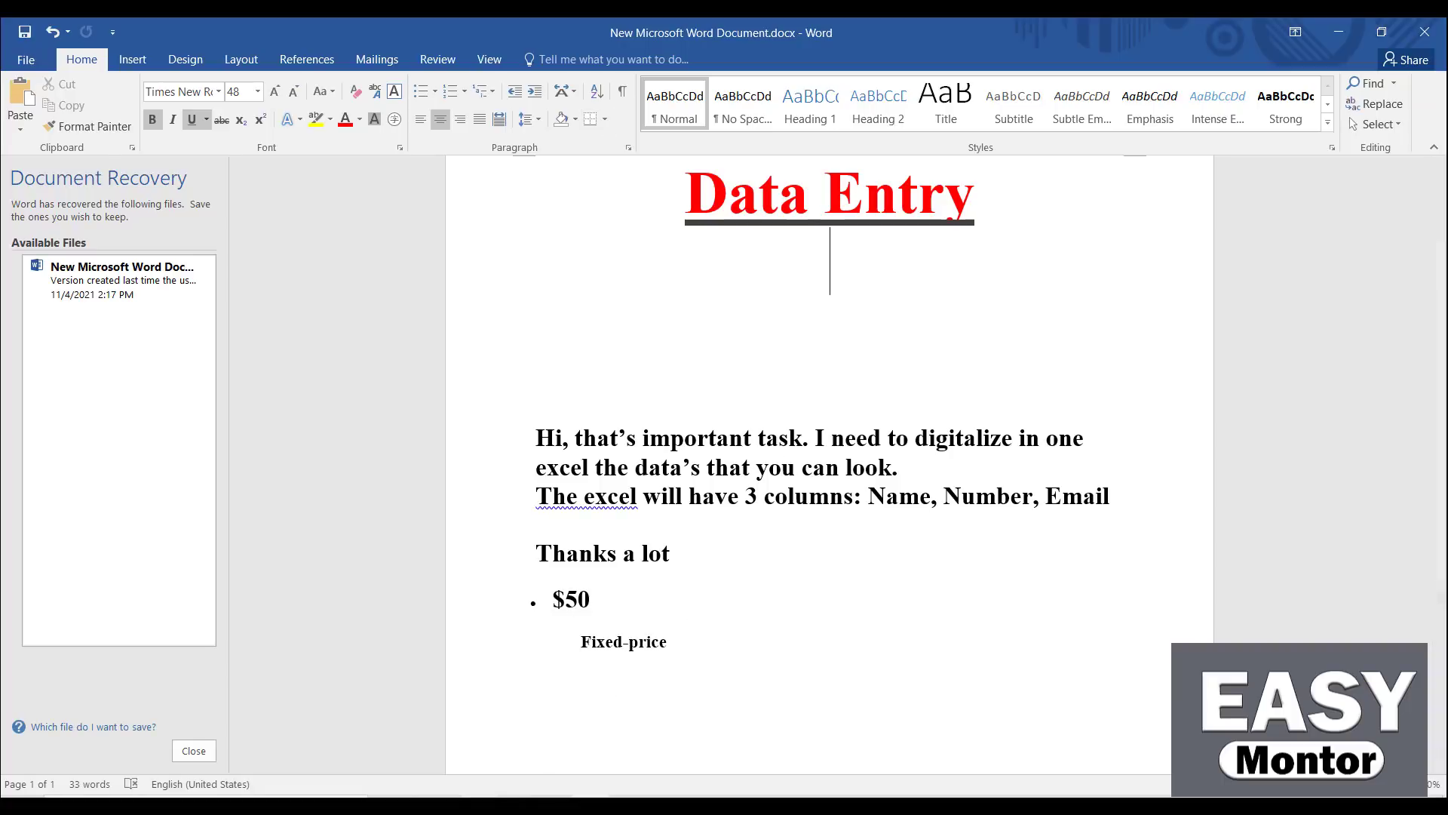
{"action": "left_click", "coordinate": [473, 759]}
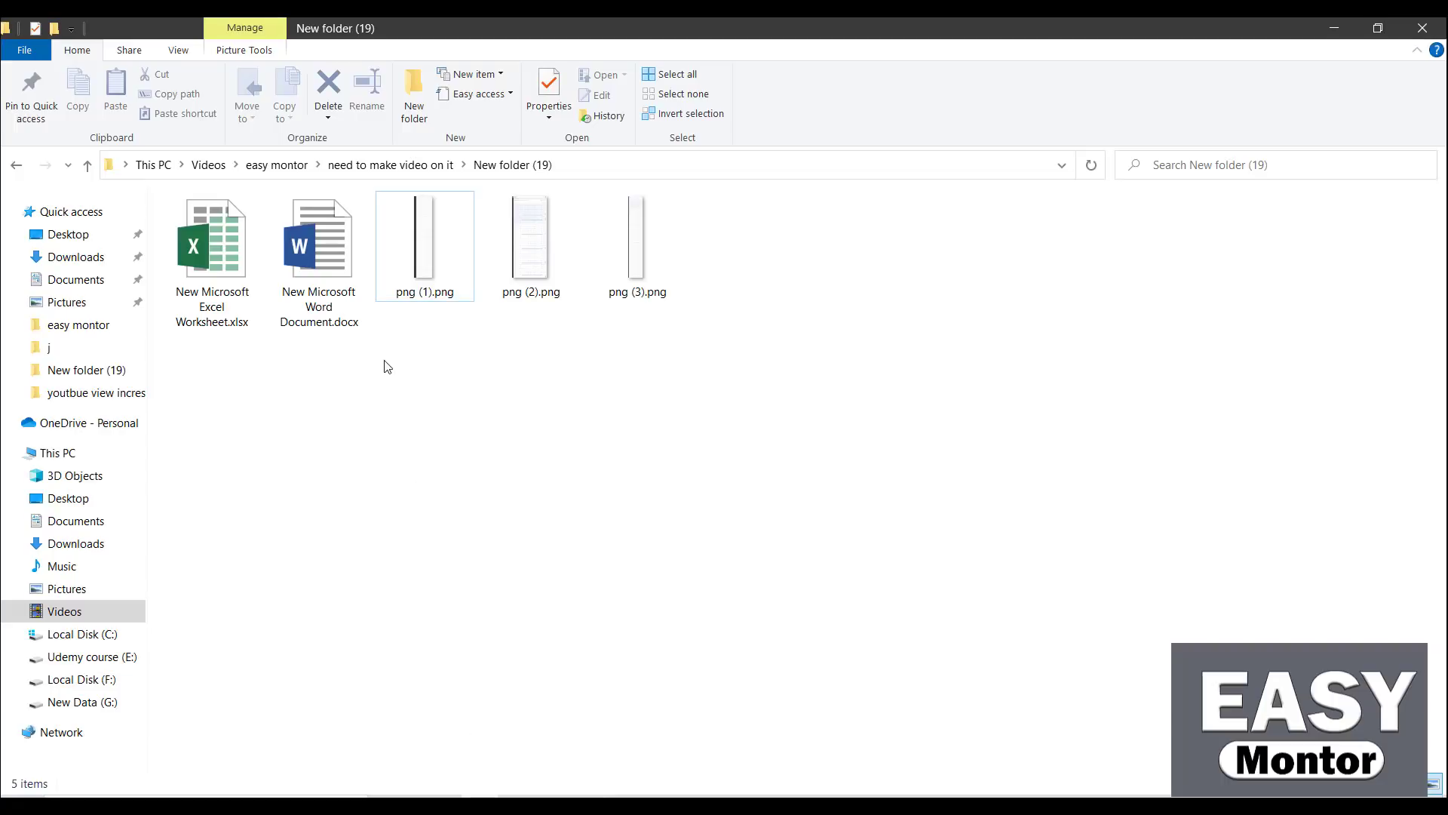
Open the screenshot png (1).png in Photos
{"action": "left_click", "coordinate": [428, 270]}
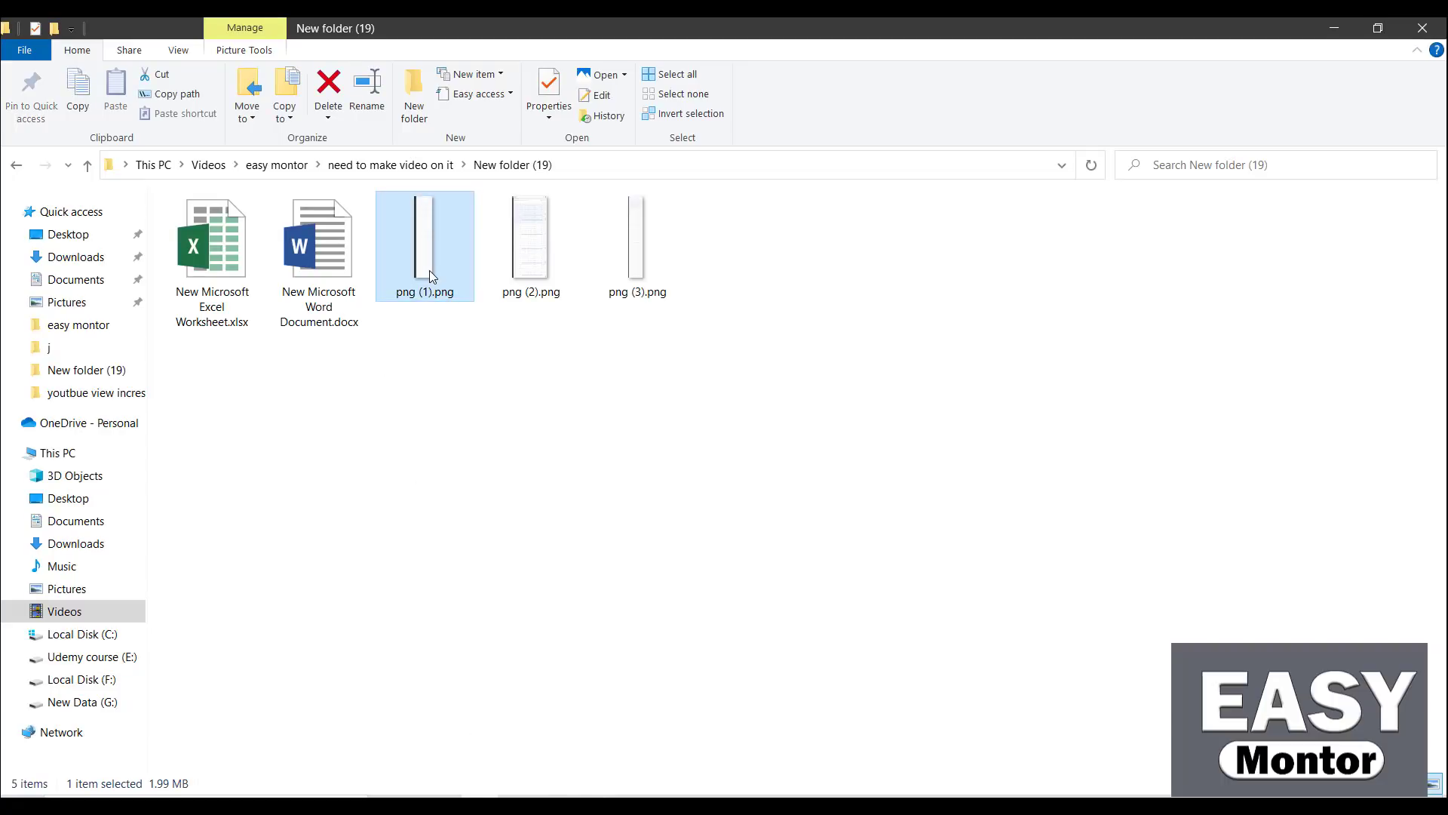
{"action": "double_click", "coordinate": [429, 270]}
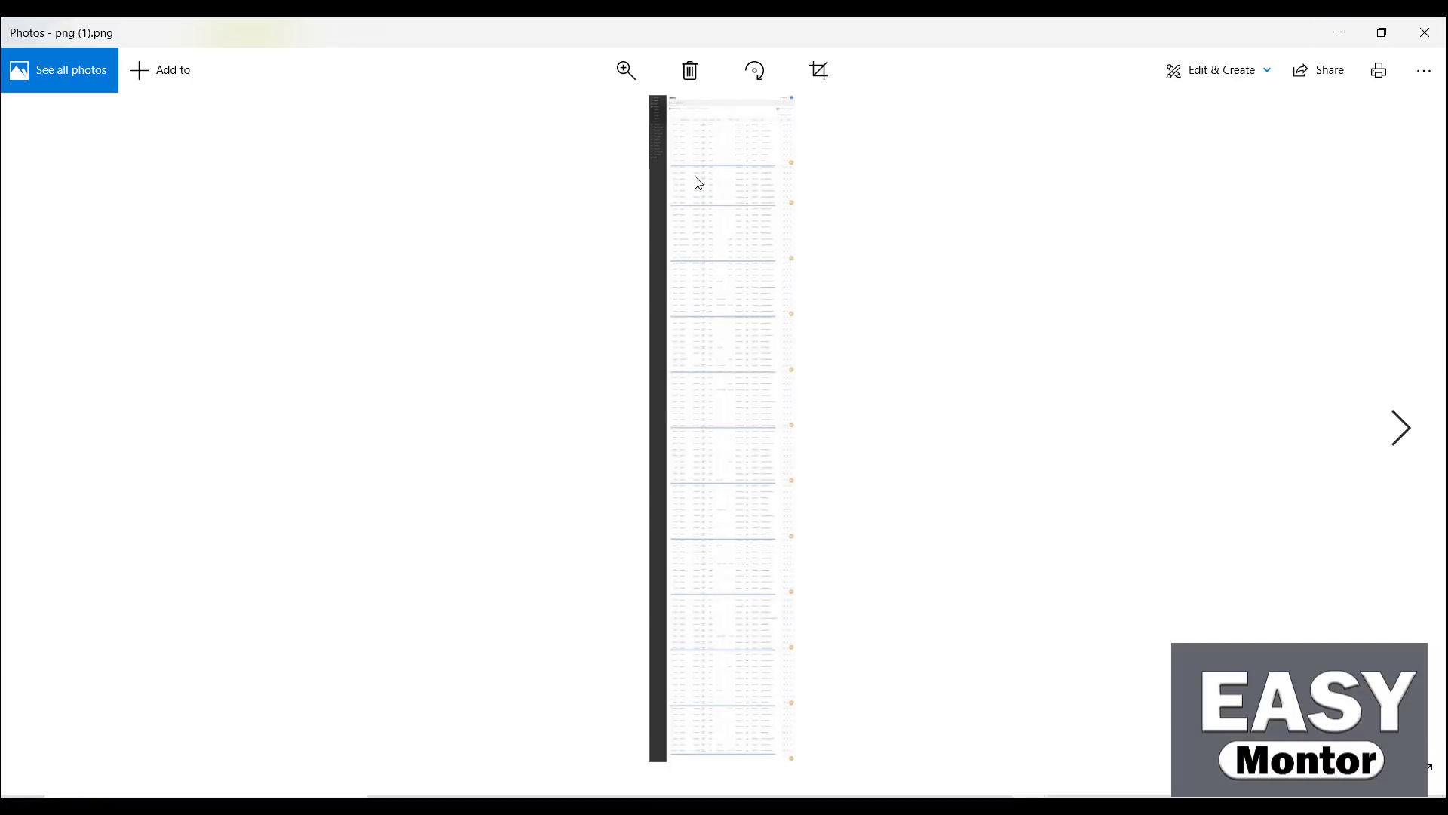
Zoom the screenshot to the NOME, TELEFONO and EMAIL columns and place Book1 beneath them
{"action": "left_click", "coordinate": [628, 72]}
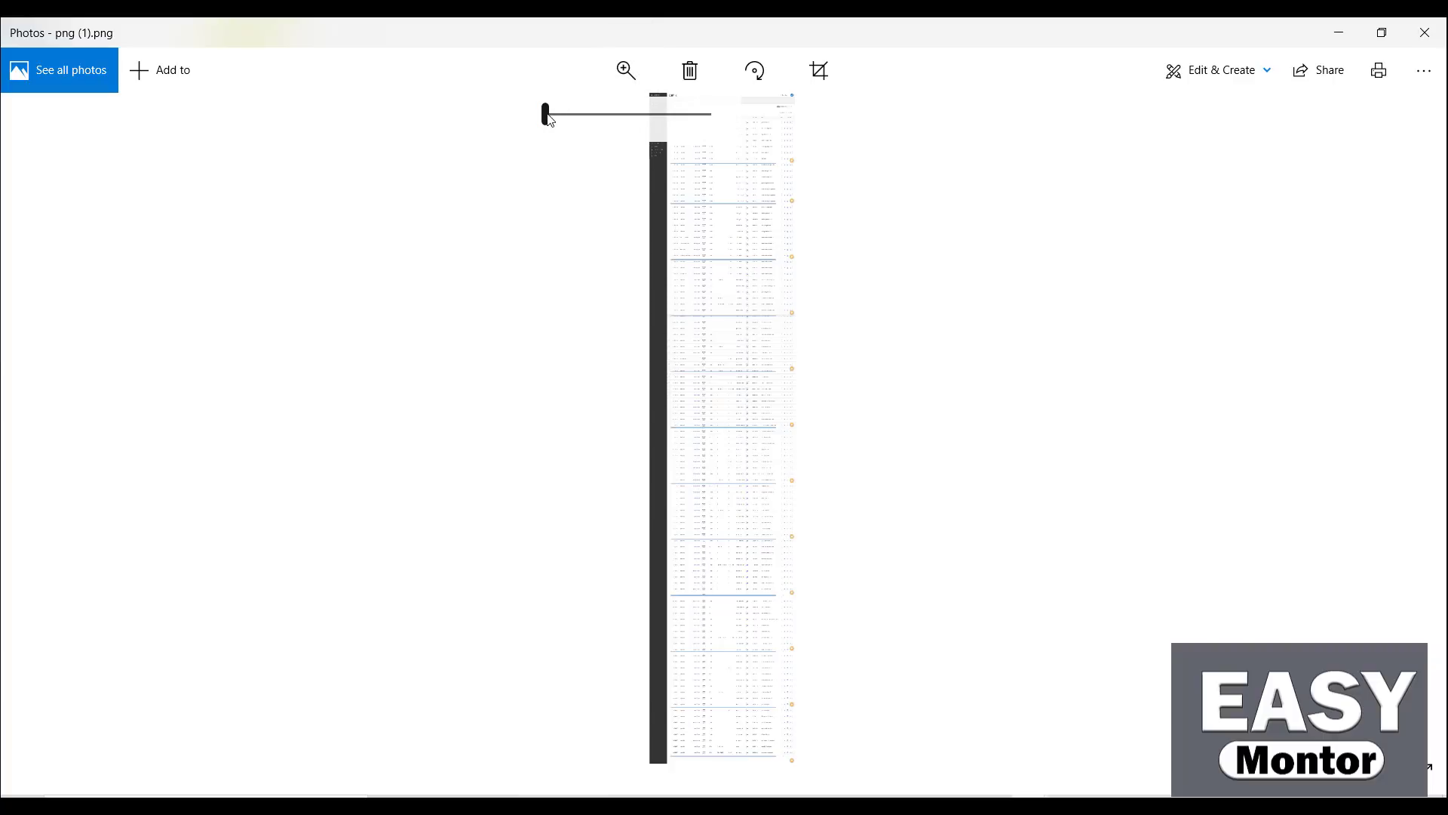
{"action": "left_click_drag", "start_coordinate": [549, 117], "coordinate": [561, 115]}
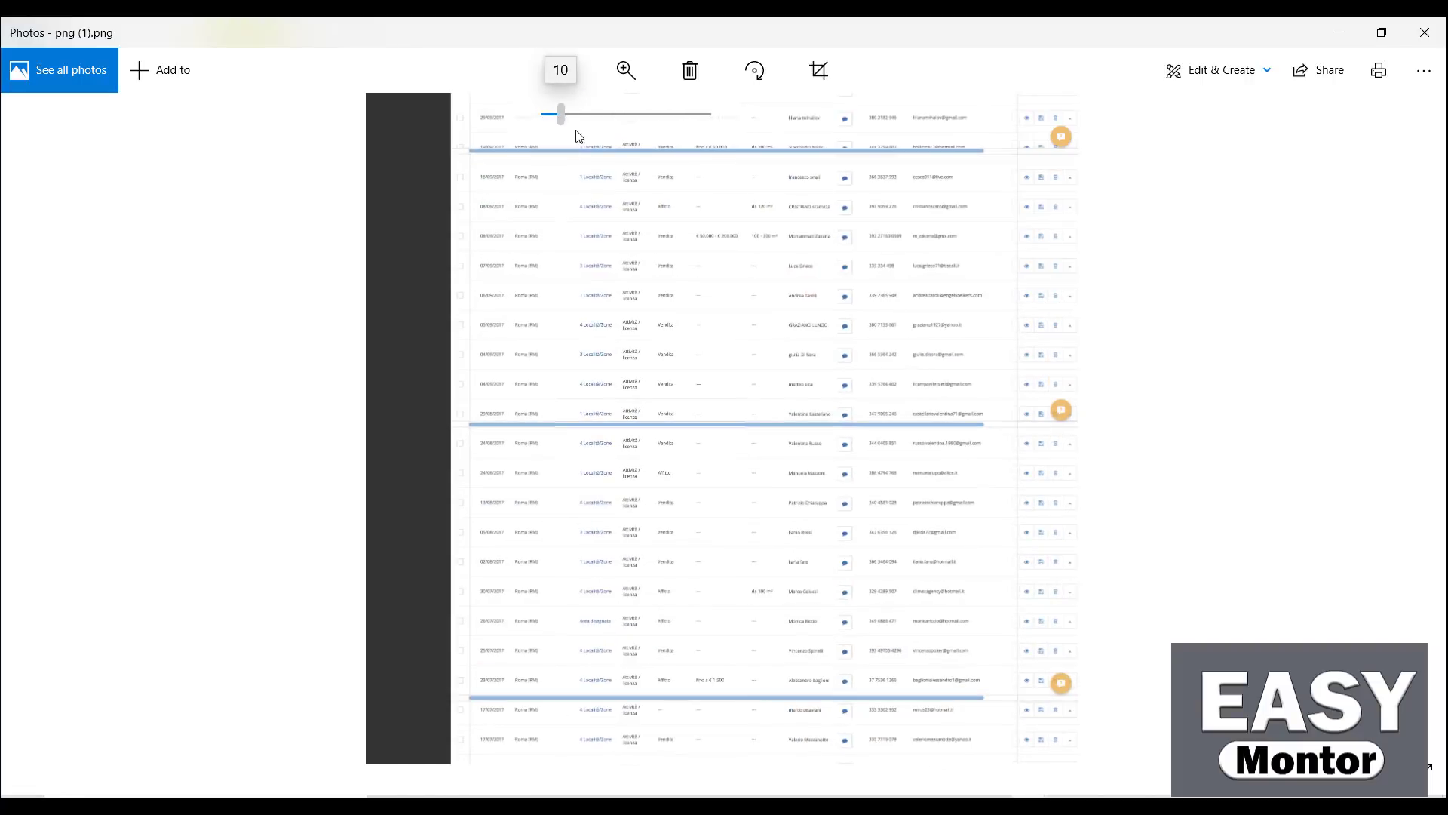
{"action": "scroll", "coordinate": [714, 627], "scroll_direction": "up", "scroll_amount": 15}
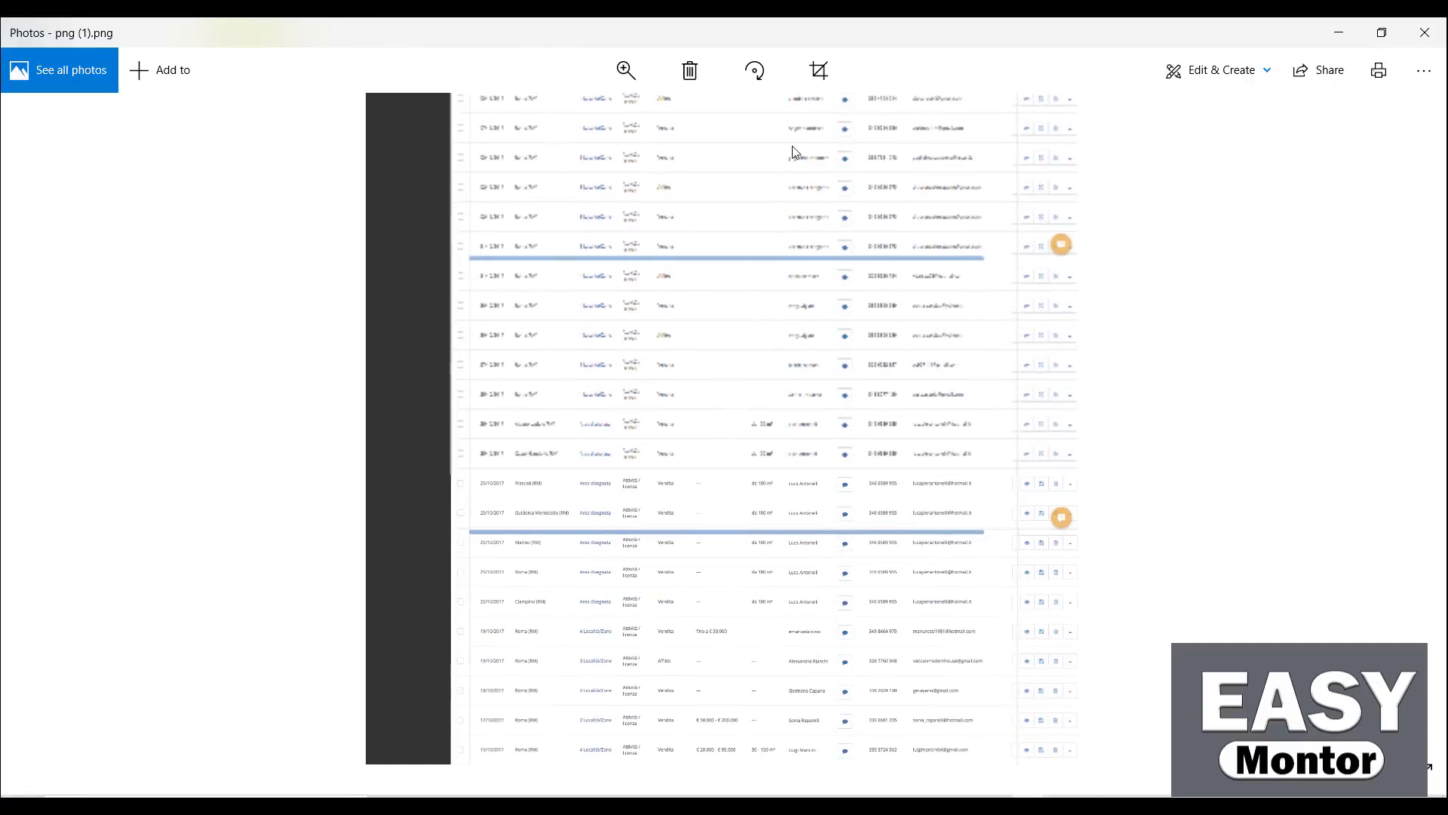
{"action": "left_click", "coordinate": [625, 70]}
{"action": "left_click_drag", "start_coordinate": [560, 113], "coordinate": [601, 107]}
{"action": "left_click_drag", "start_coordinate": [930, 298], "coordinate": [492, 686]}
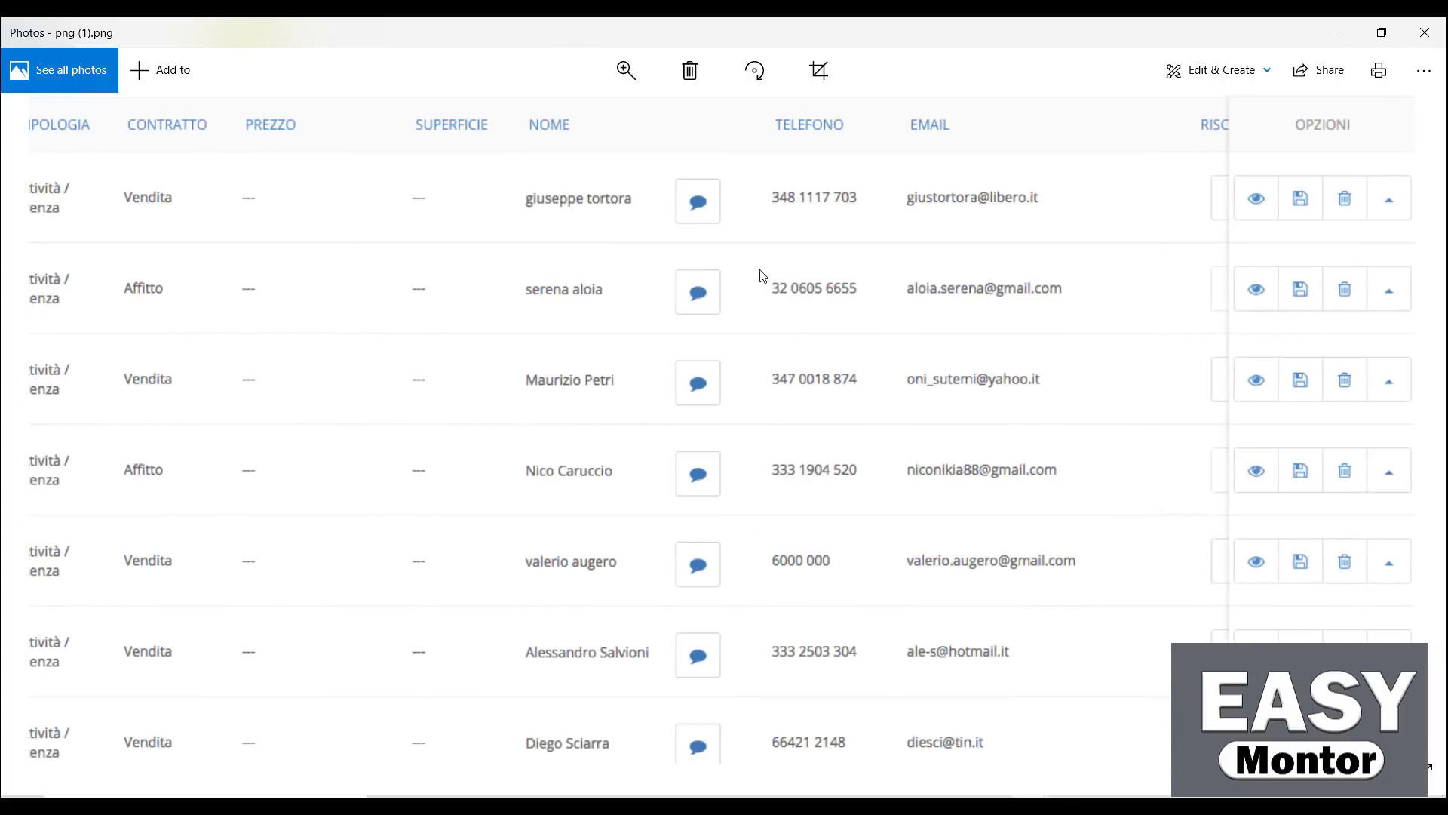
{"action": "left_click_drag", "start_coordinate": [763, 276], "coordinate": [810, 394]}
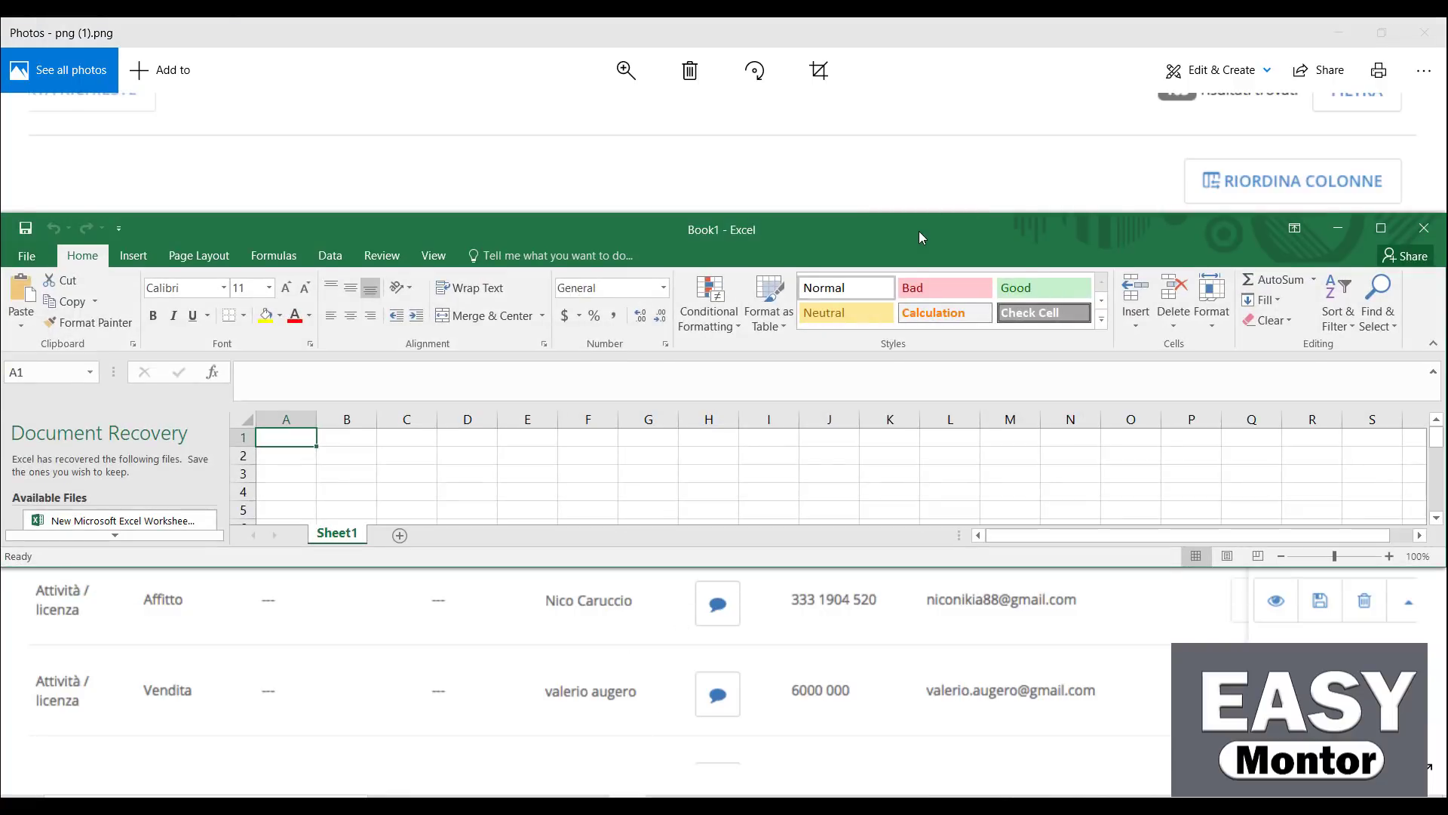
{"action": "left_click_drag", "start_coordinate": [919, 231], "coordinate": [992, 418]}
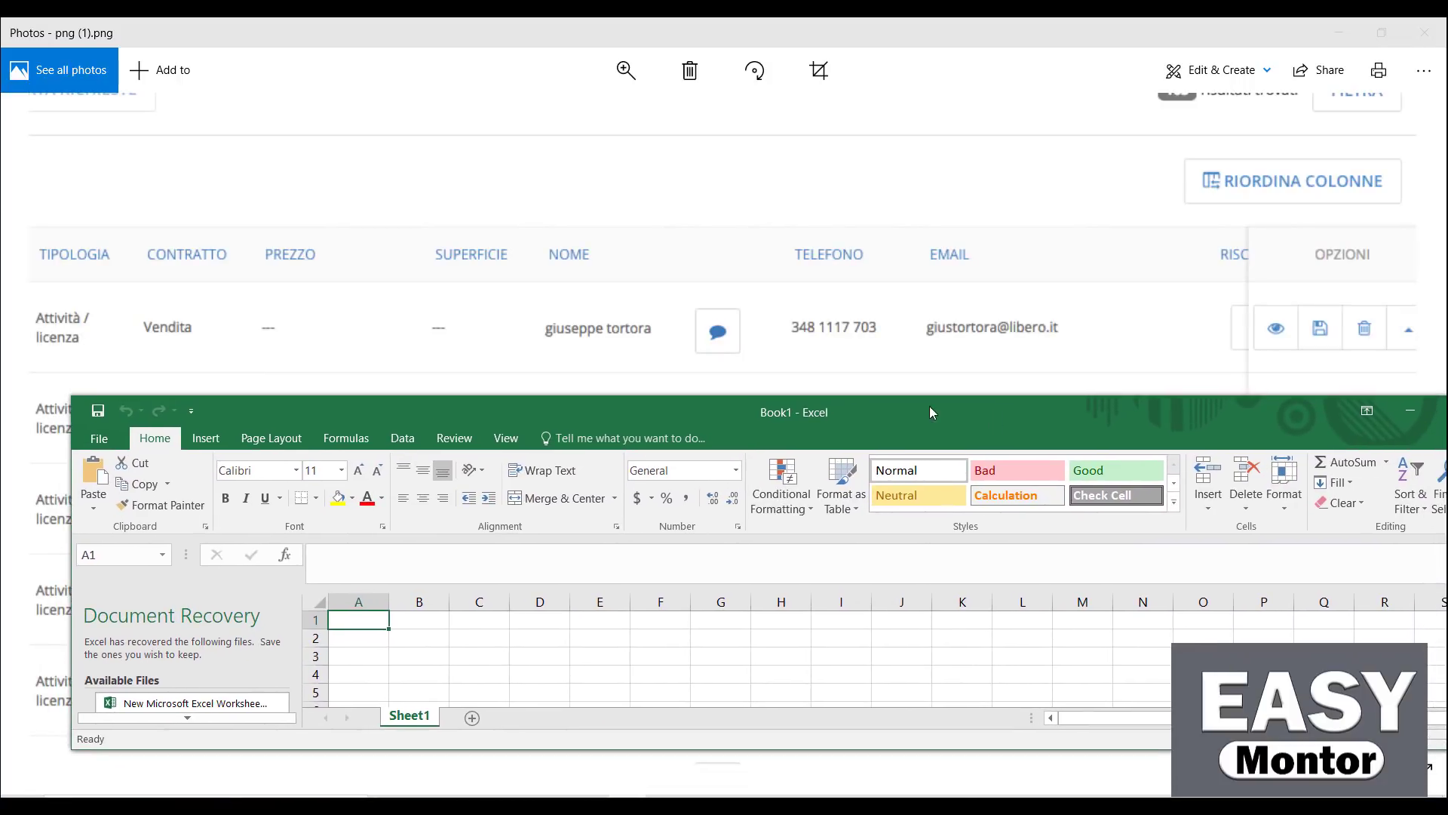
Enter the headers Name, Phone and Email into cells A1:C1
{"action": "double_click", "coordinate": [345, 619]}
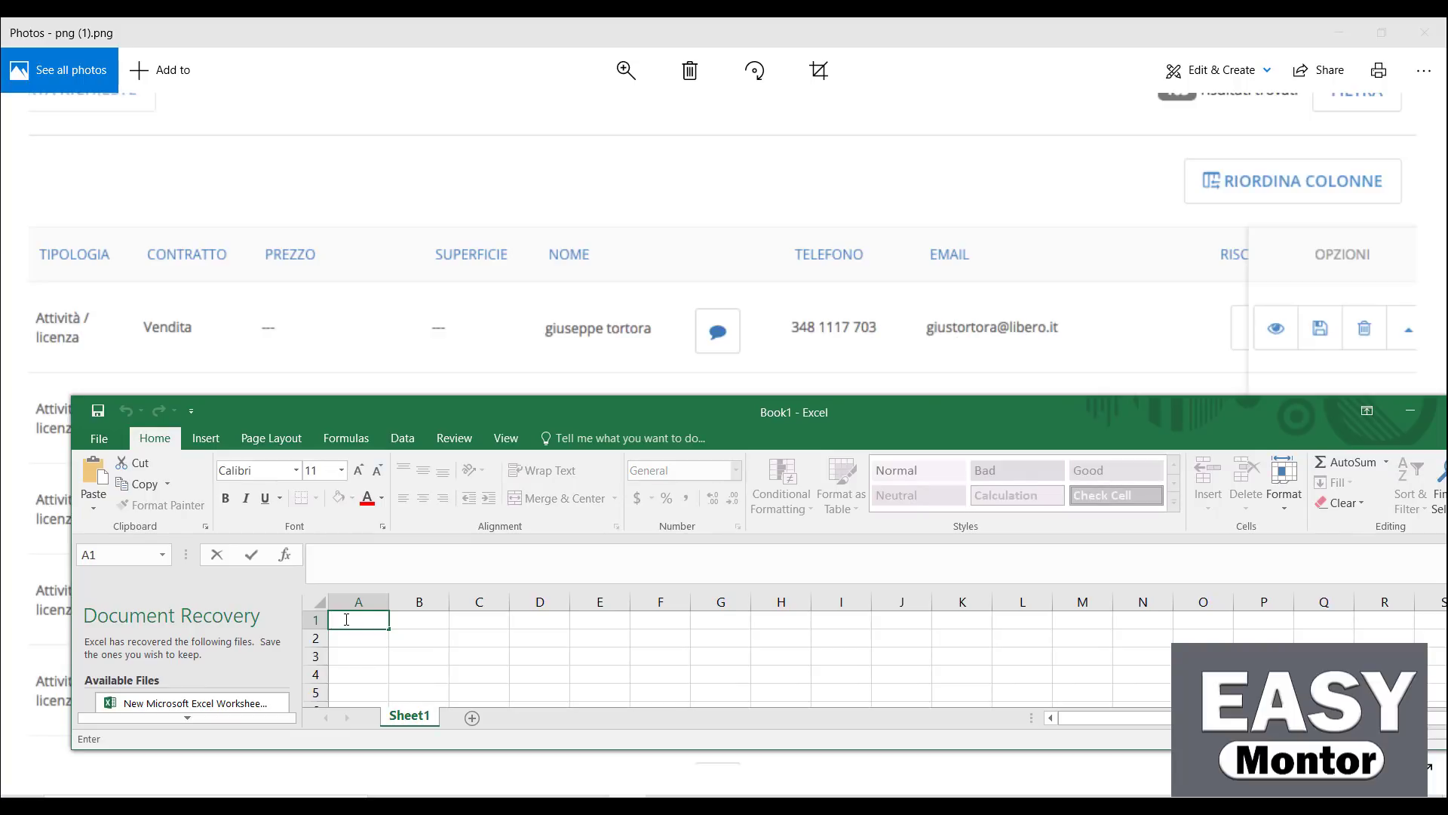
{"action": "type", "text": "Name"}
{"action": "key", "text": "Tab"}
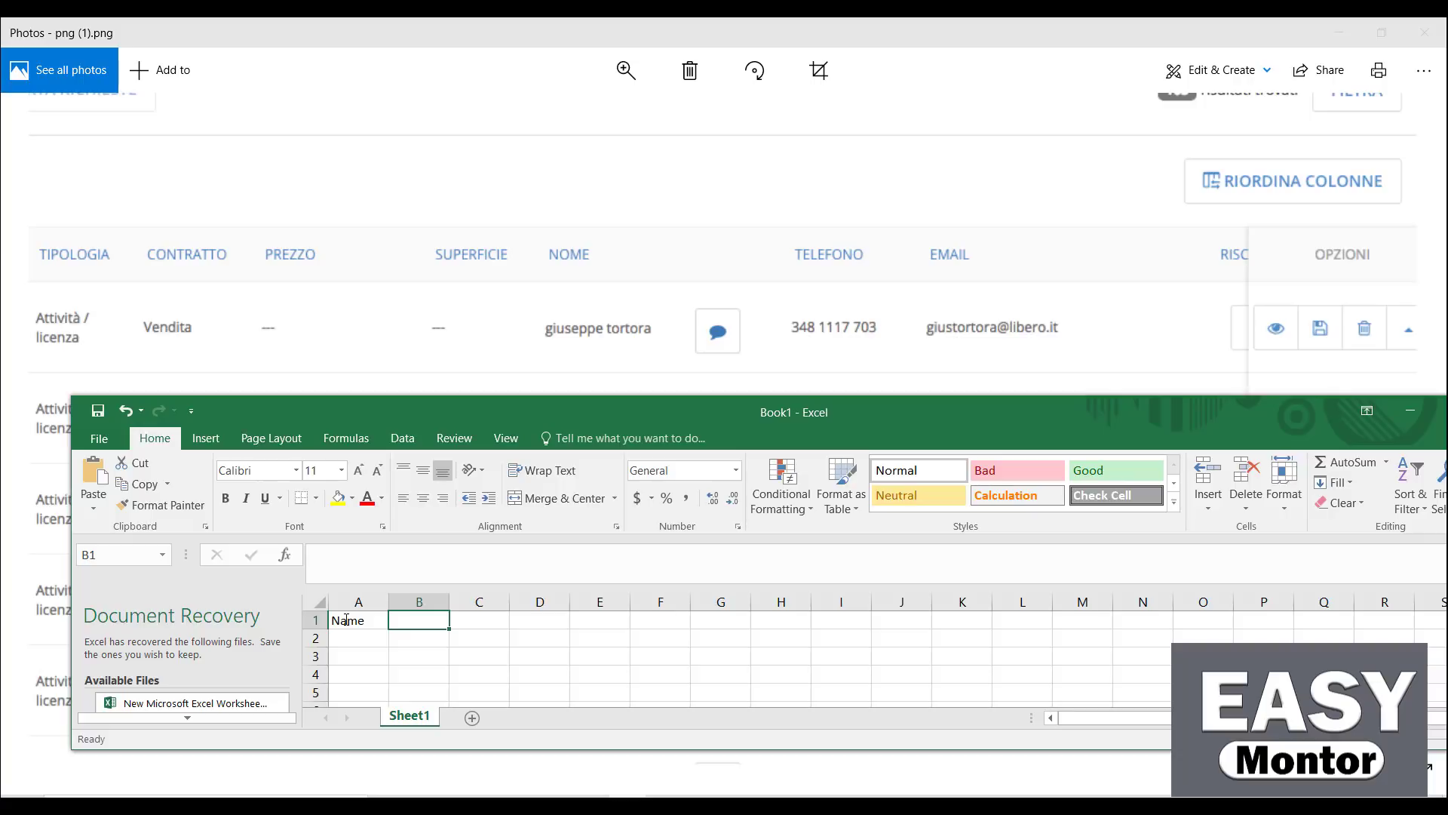
{"action": "type", "text": "Phone"}
{"action": "key", "text": "Tab"}
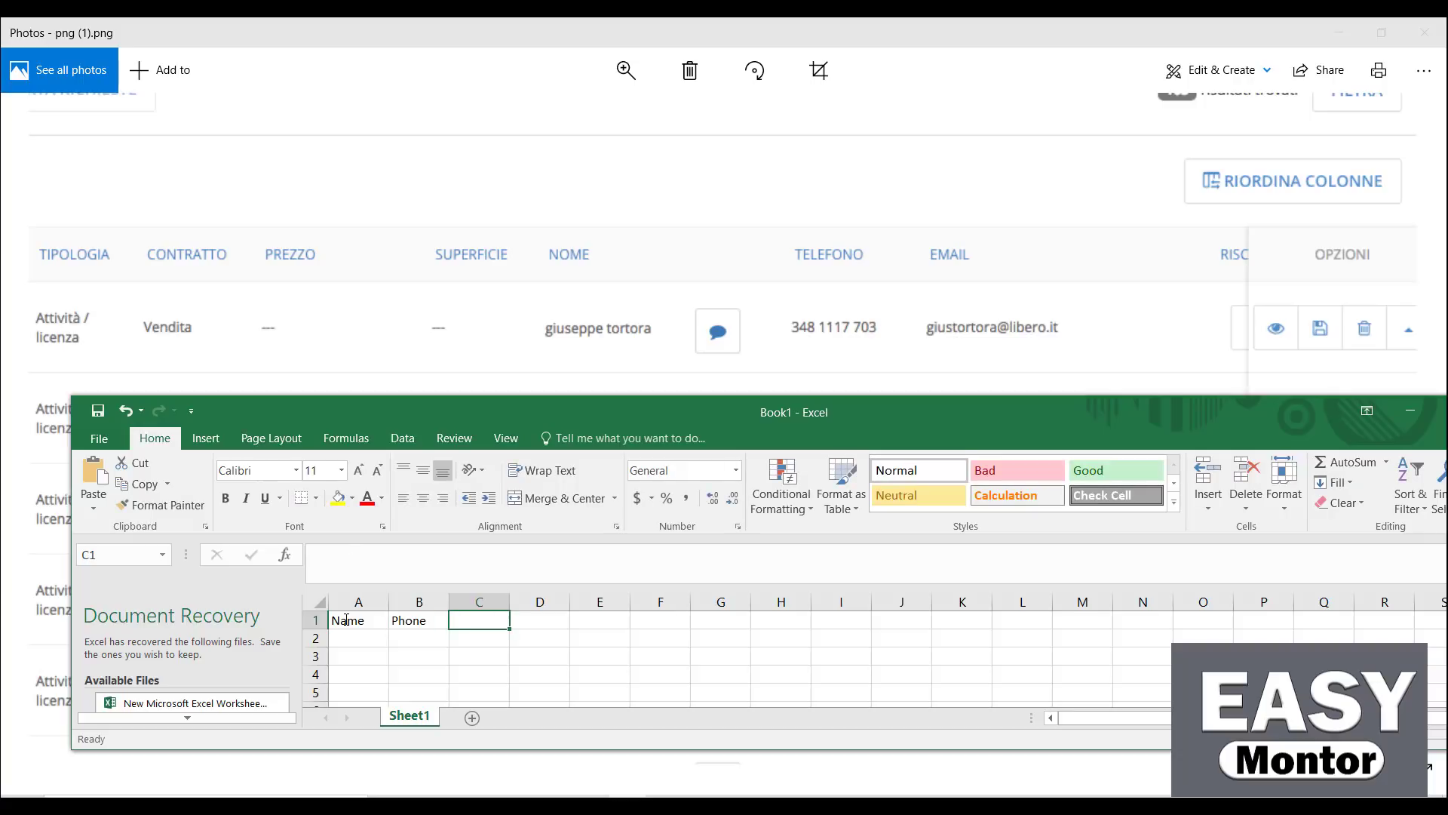
{"action": "type", "text": "Name"}
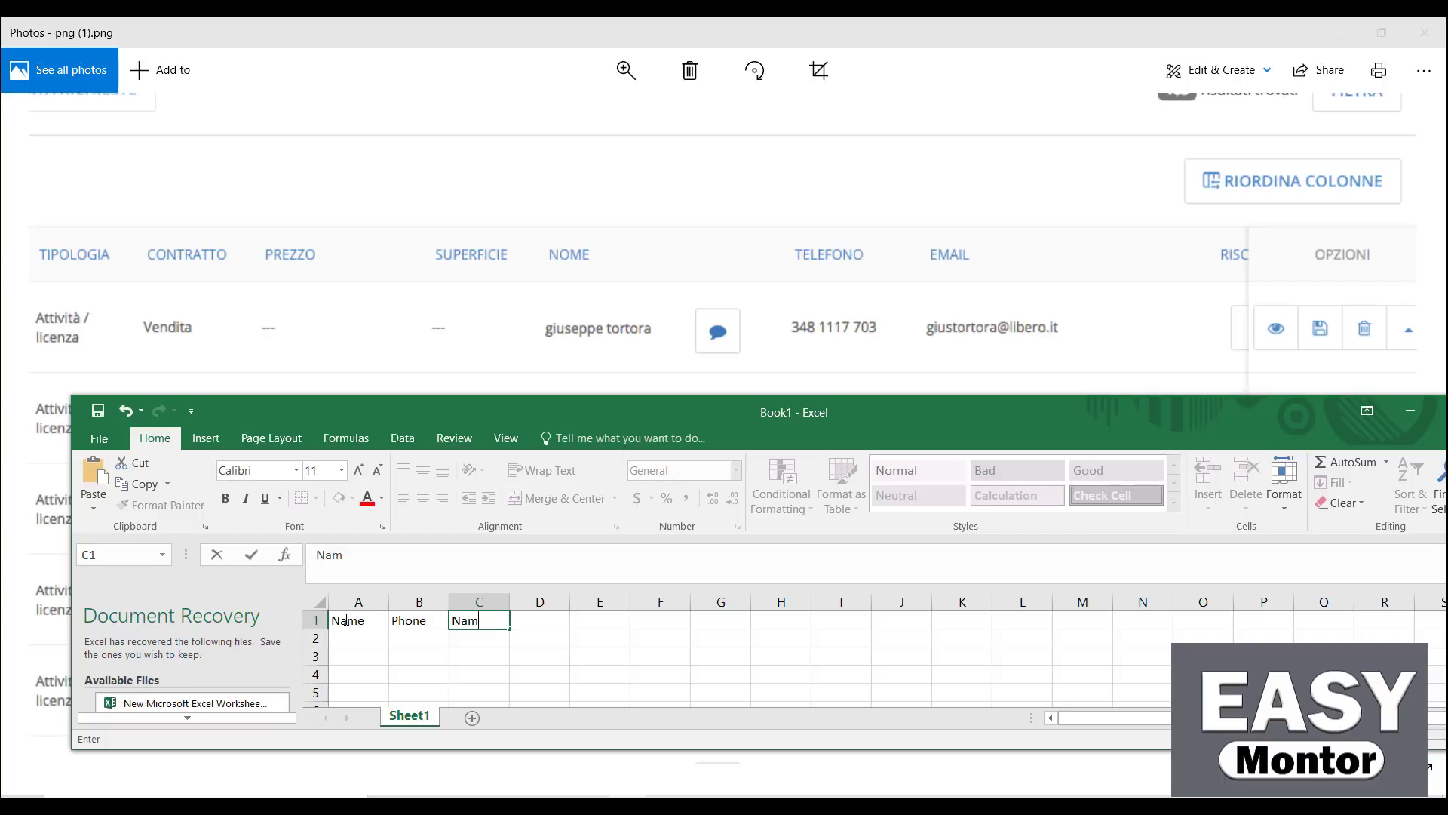
{"action": "key", "text": "BackSpace"}
{"action": "key", "text": "BackSpace"}
{"action": "key", "text": "BackSpace"}
{"action": "type", "text": "Email"}
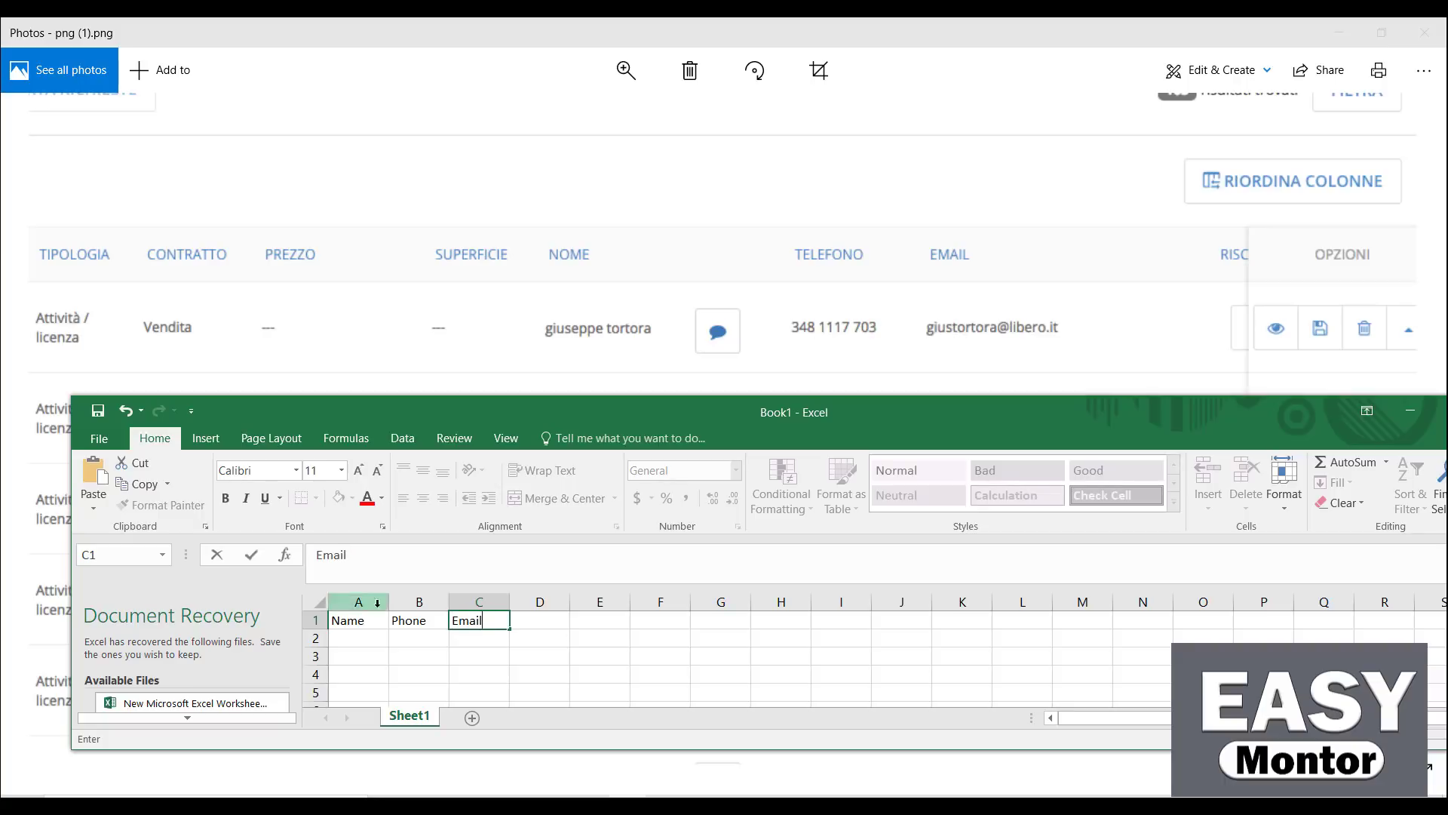
Add Sheet2, then return to Sheet1 and select the headers A1:C1
{"action": "left_click_drag", "start_coordinate": [546, 641], "coordinate": [335, 614]}
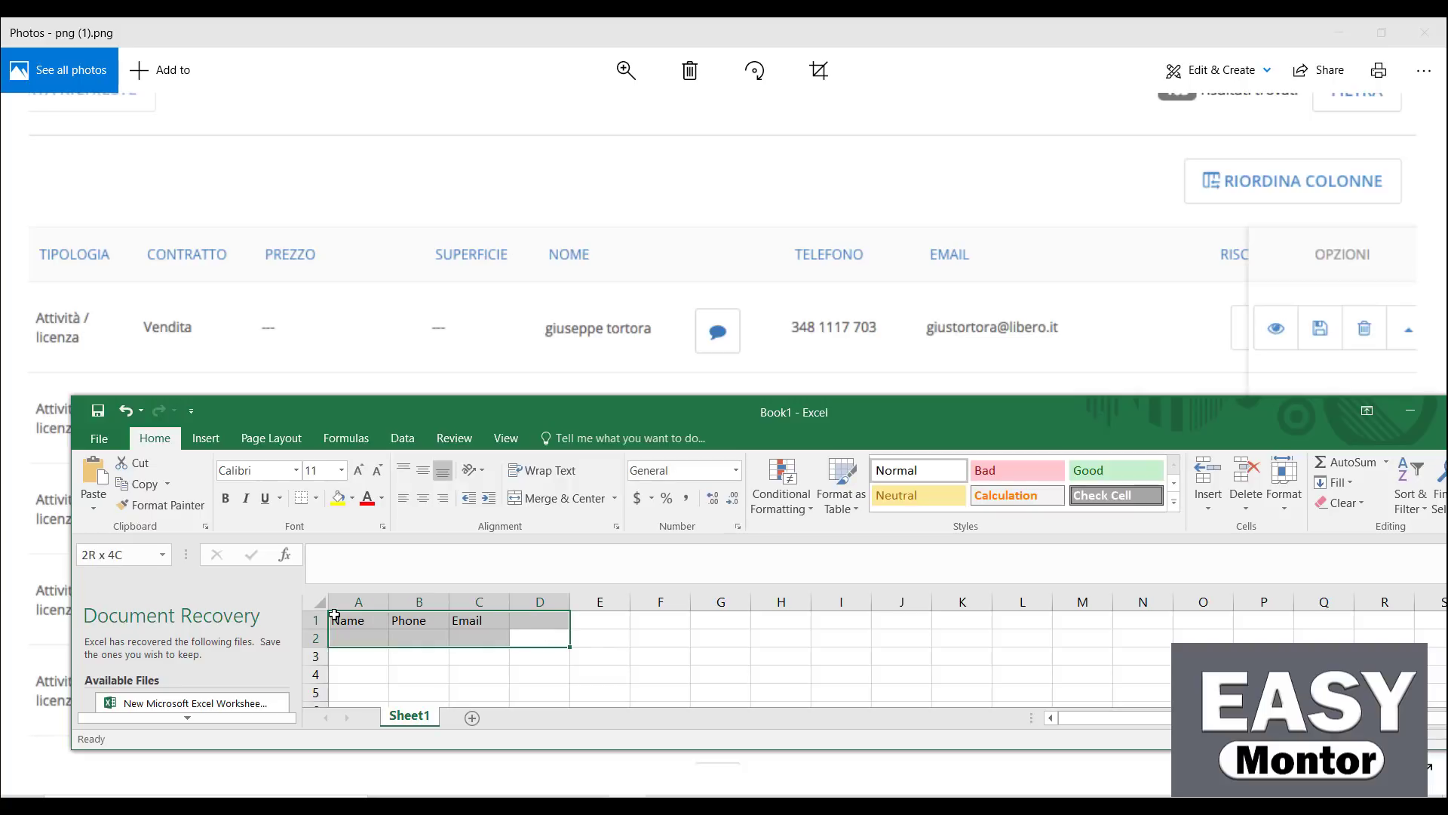
{"action": "left_click", "coordinate": [472, 718]}
{"action": "left_click", "coordinate": [528, 623]}
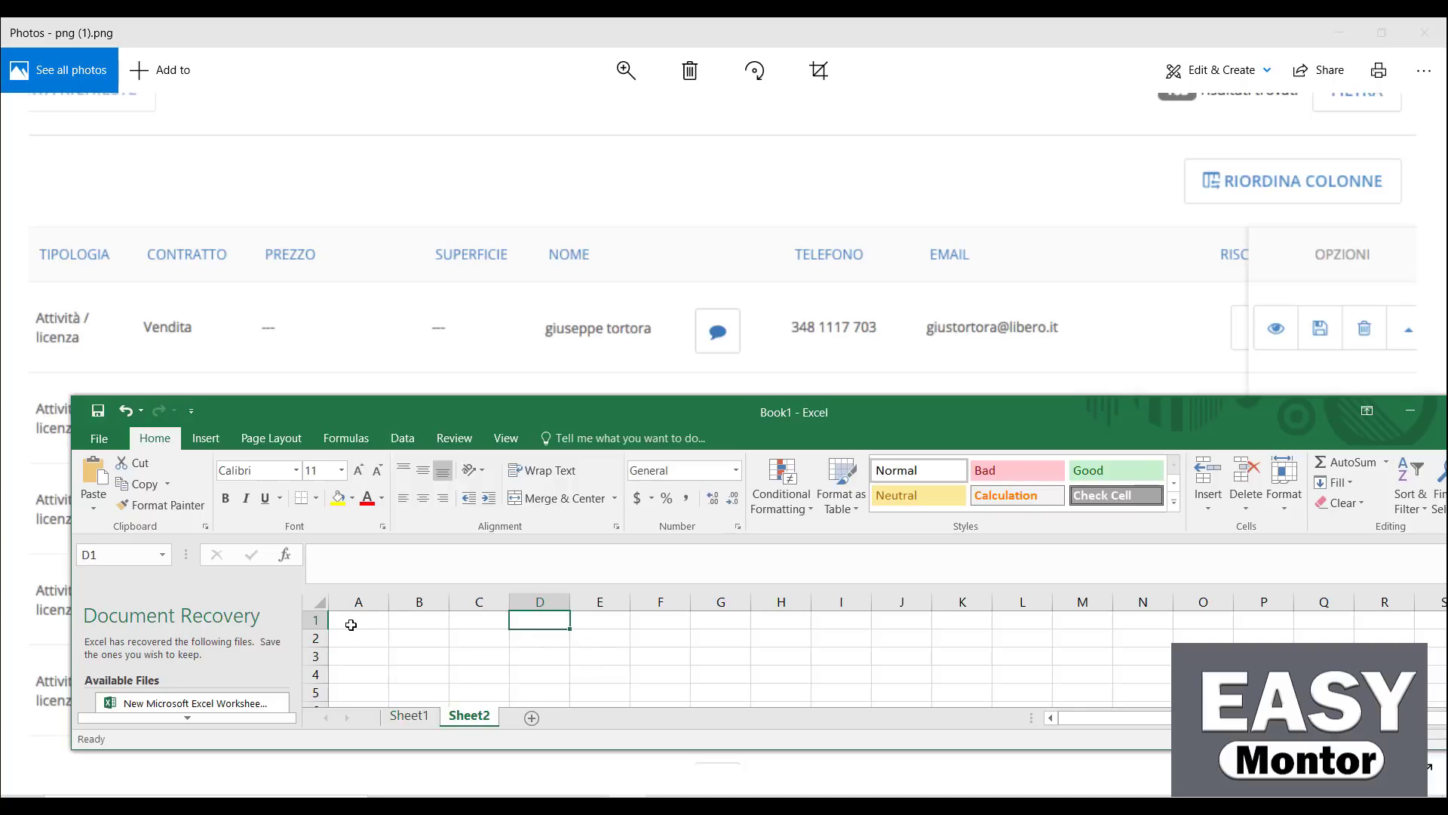
{"action": "left_click", "coordinate": [409, 715]}
{"action": "left_click", "coordinate": [668, 637]}
{"action": "left_click_drag", "start_coordinate": [498, 620], "coordinate": [381, 621]}
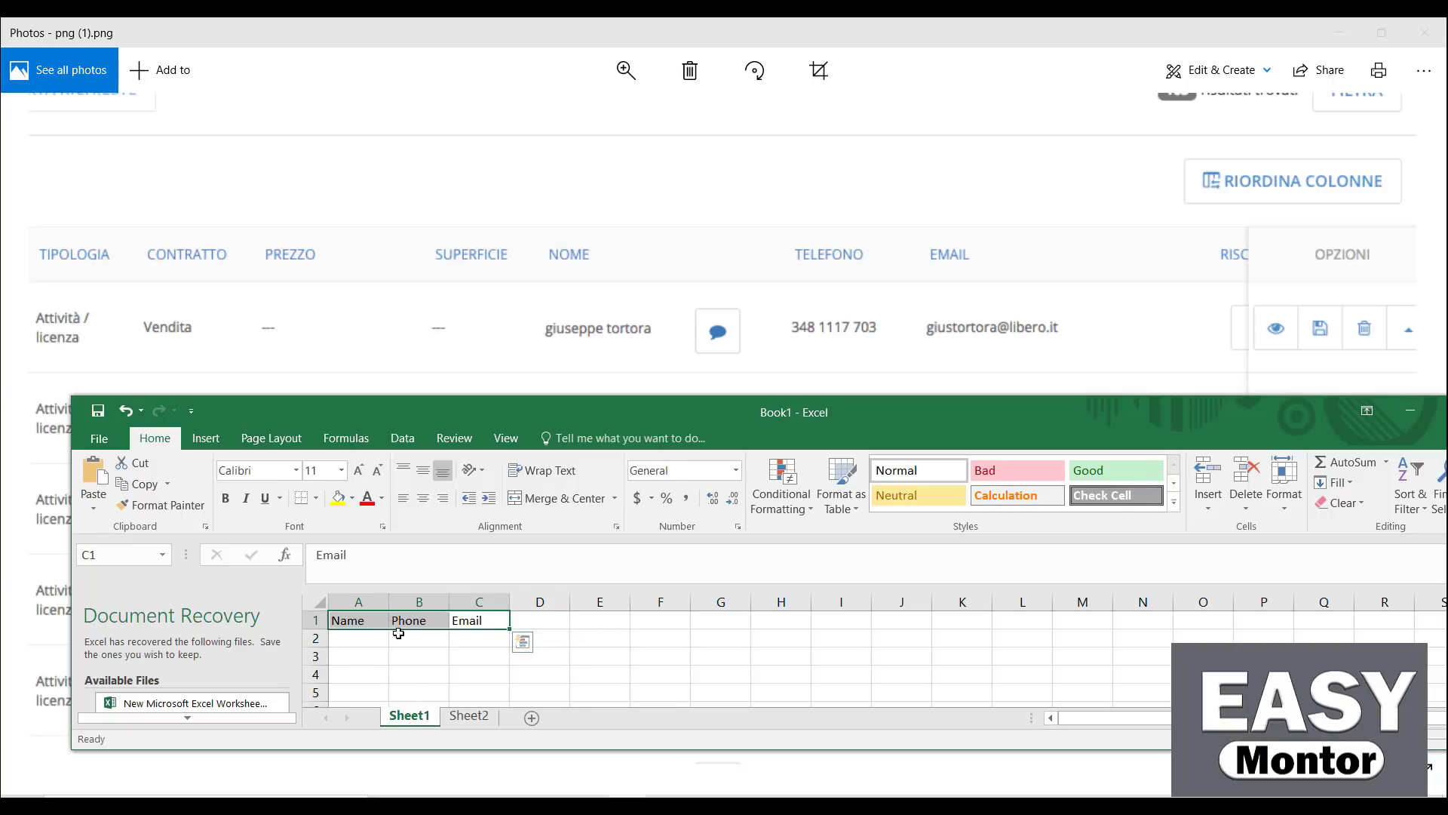
Make the A1:C1 headers bold, font size 16, with a yellow fill
{"action": "left_click", "coordinate": [226, 501]}
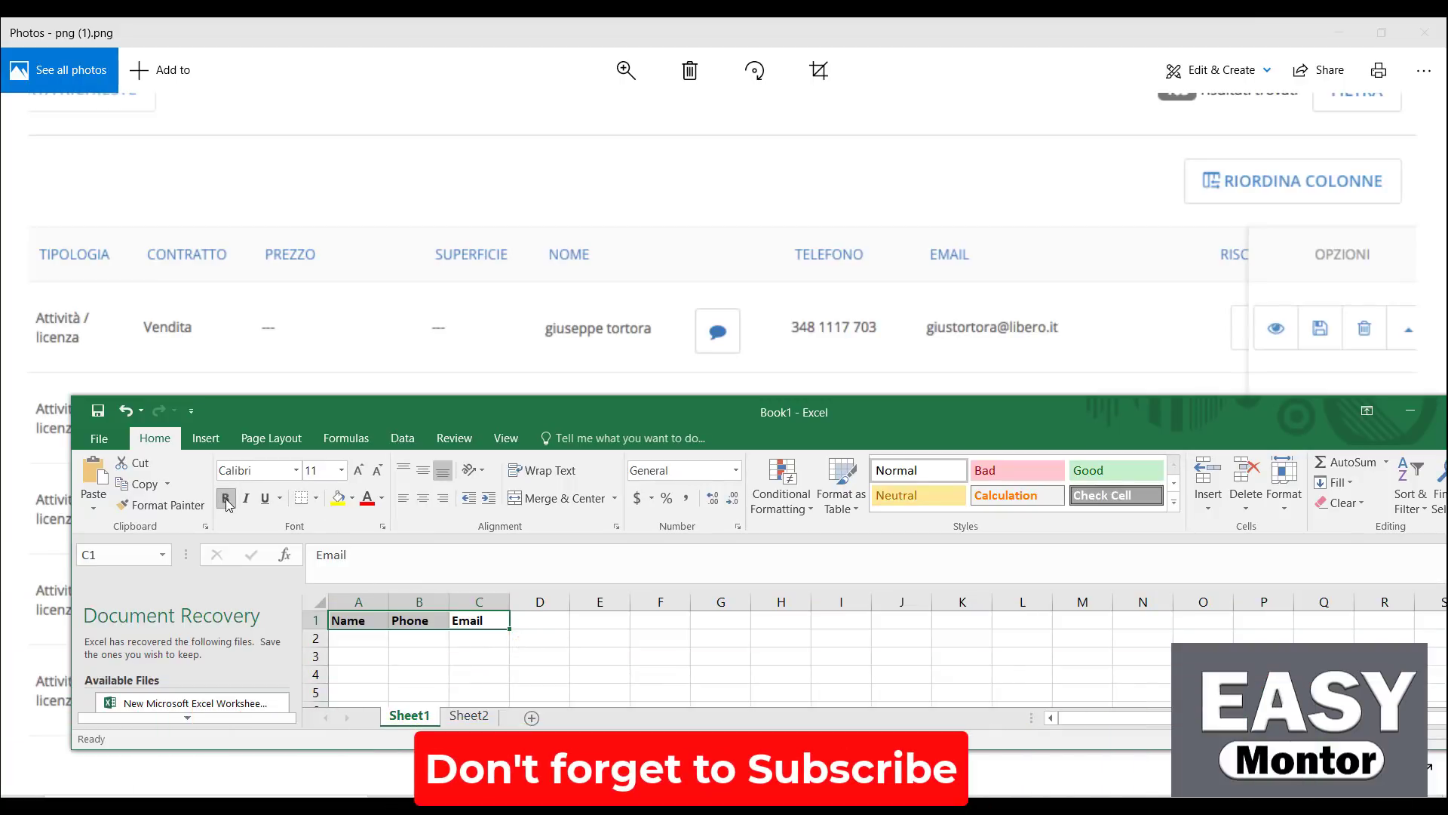
{"action": "left_click", "coordinate": [359, 471]}
{"action": "left_click", "coordinate": [359, 471]}
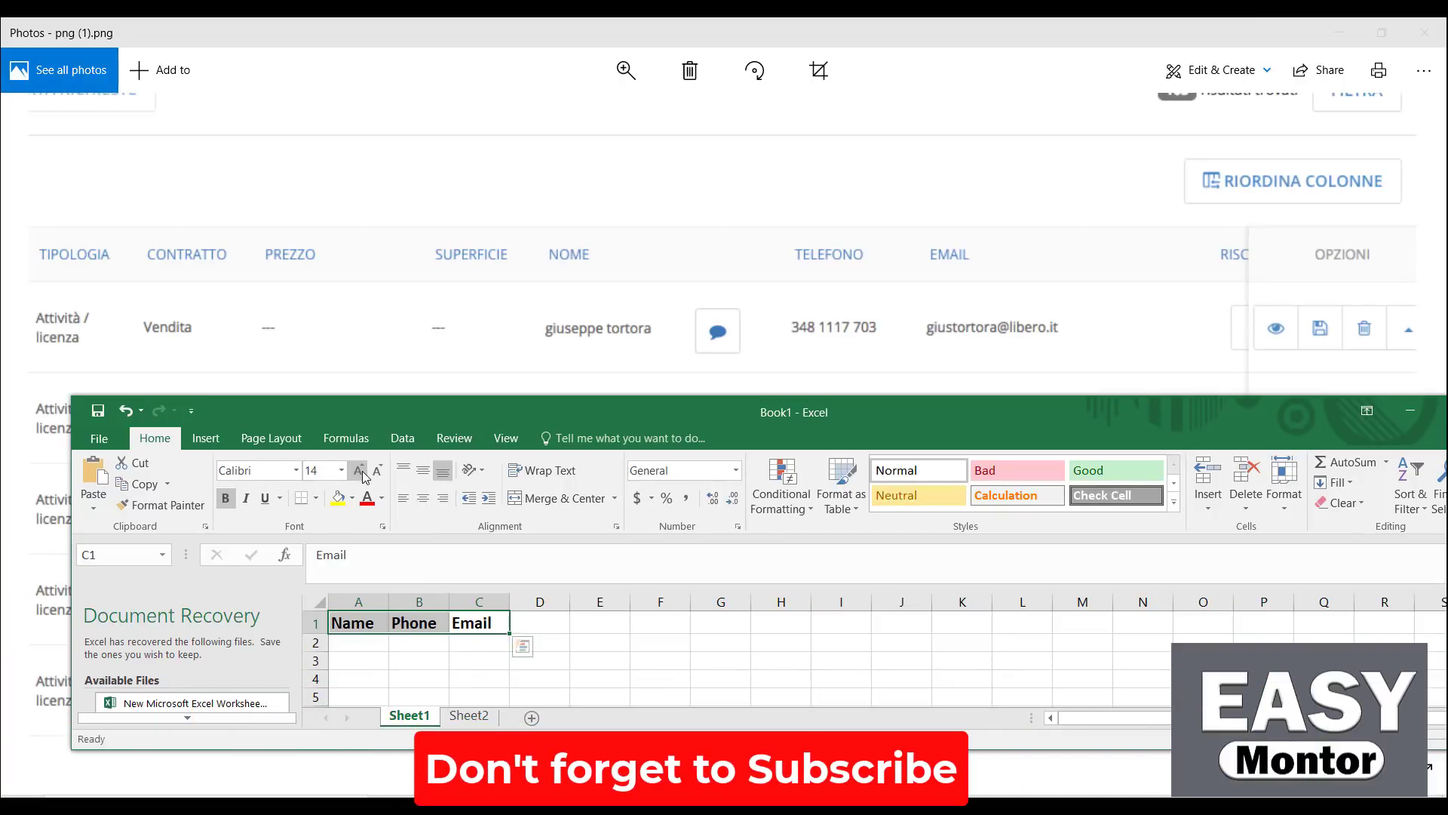
{"action": "left_click", "coordinate": [359, 471]}
{"action": "left_click", "coordinate": [337, 498]}
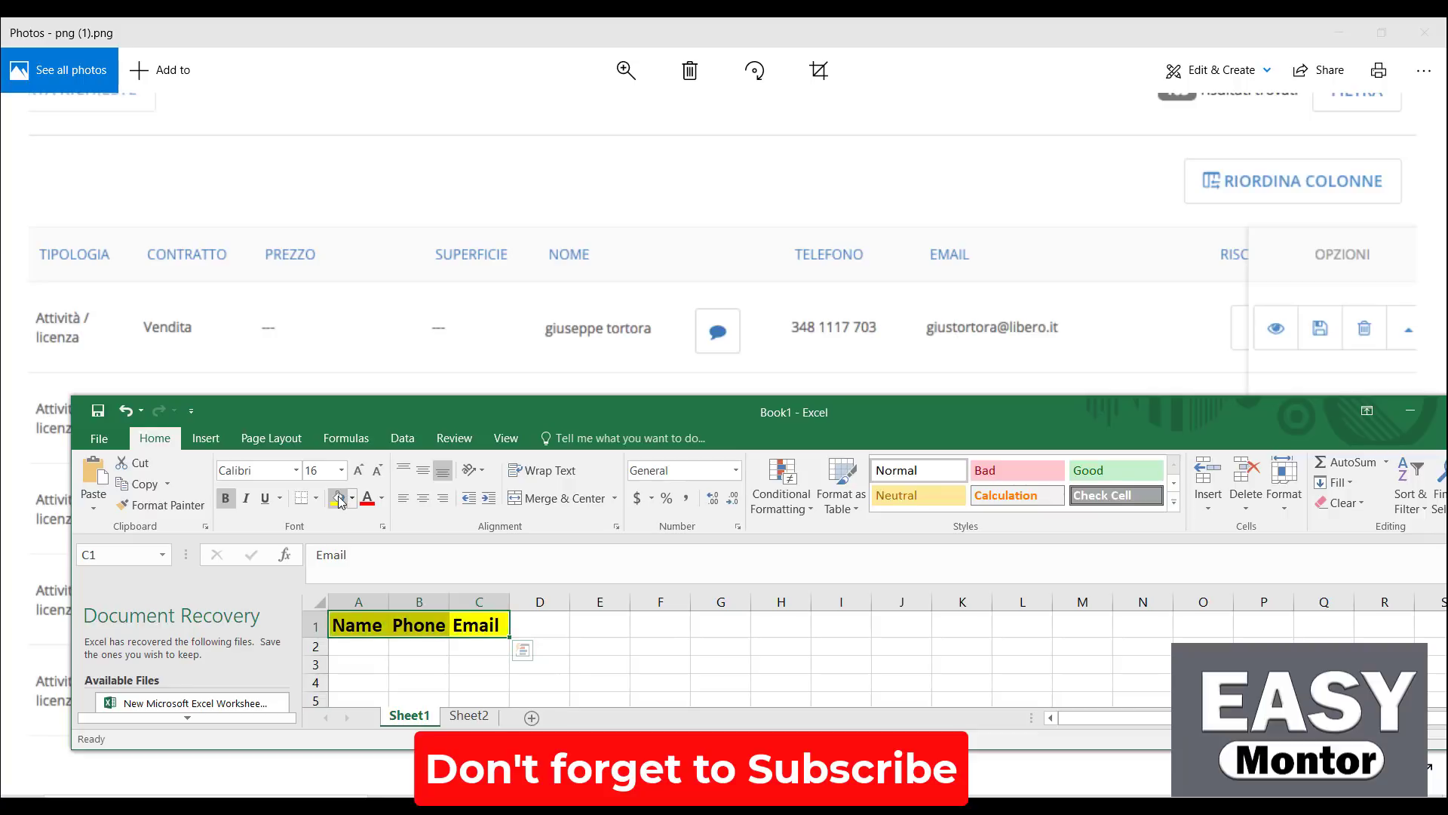
Widen columns A–C to fit the headers and back out of the Save As page
{"action": "left_click", "coordinate": [607, 646]}
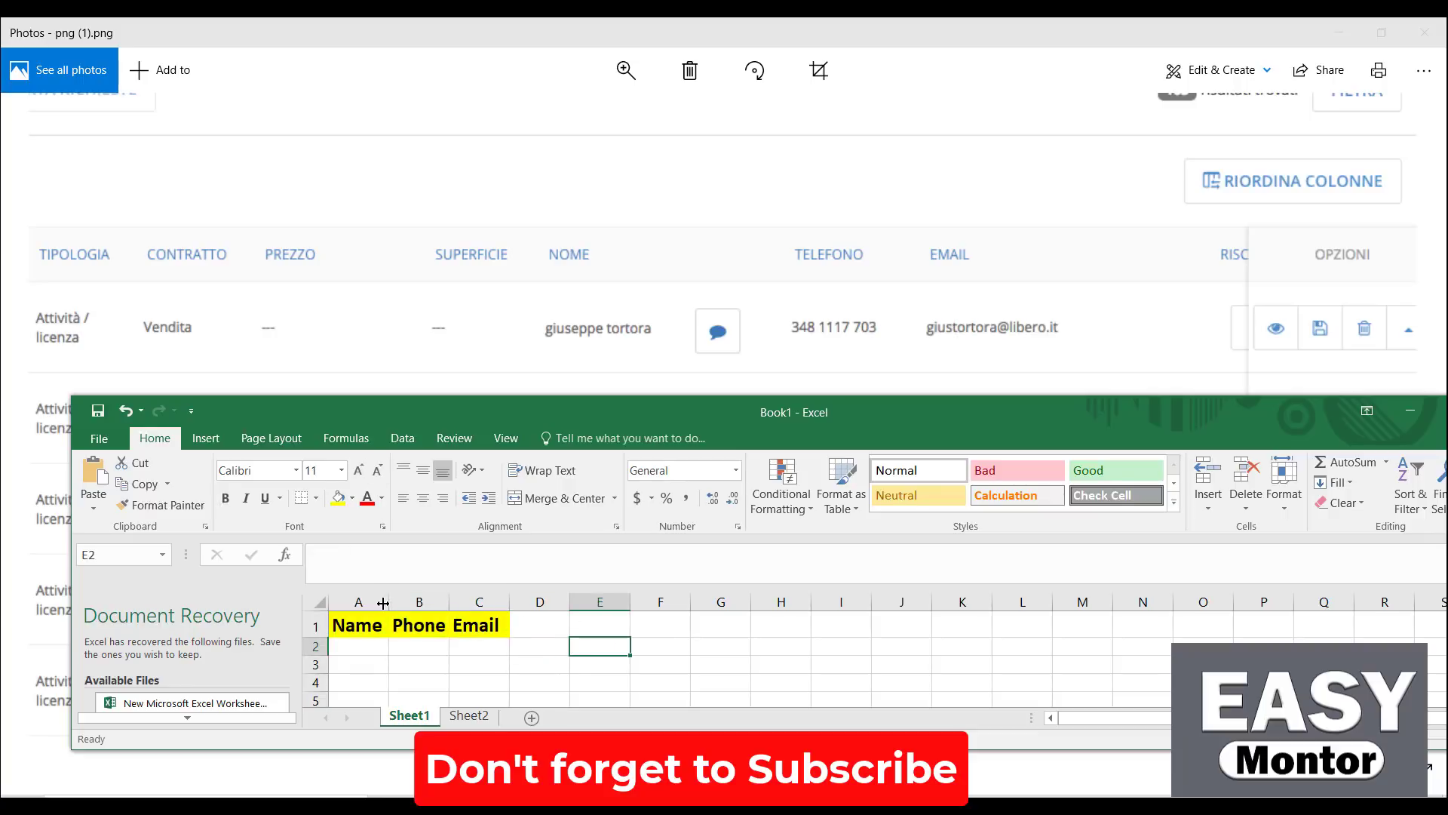
{"action": "left_click_drag", "start_coordinate": [387, 603], "coordinate": [854, 601]}
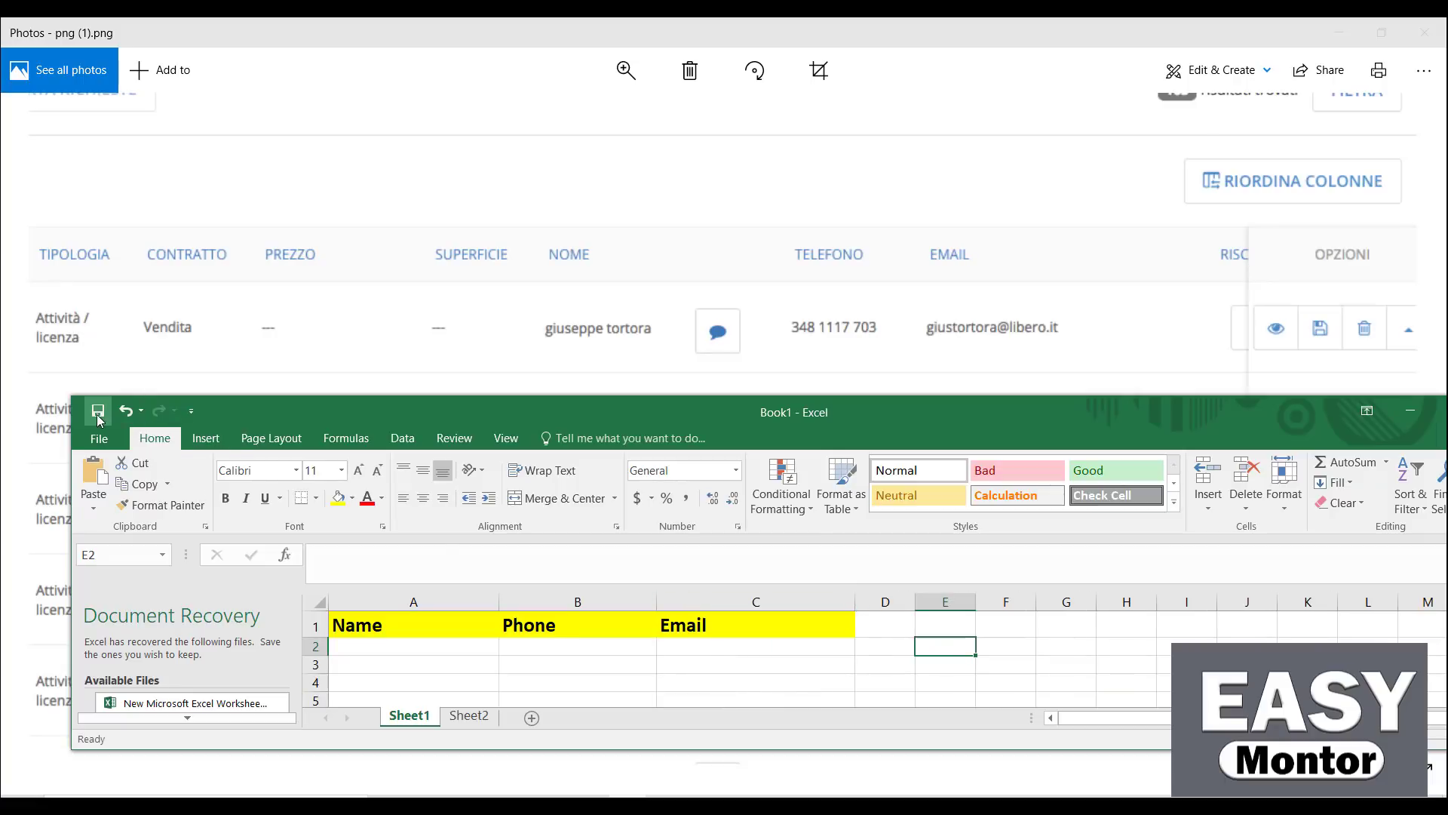
{"action": "left_click", "coordinate": [98, 410]}
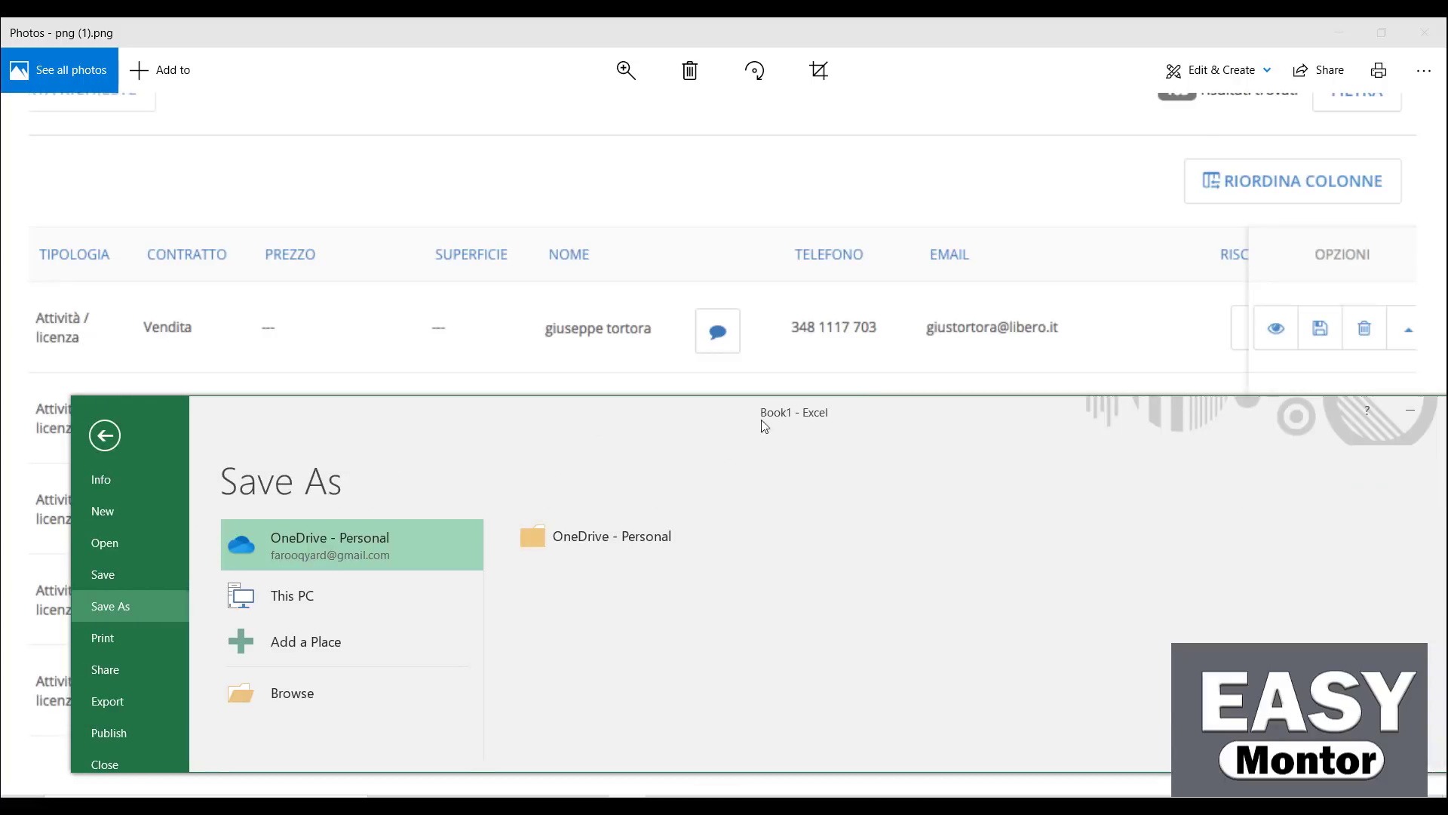
{"action": "left_click", "coordinate": [105, 435]}
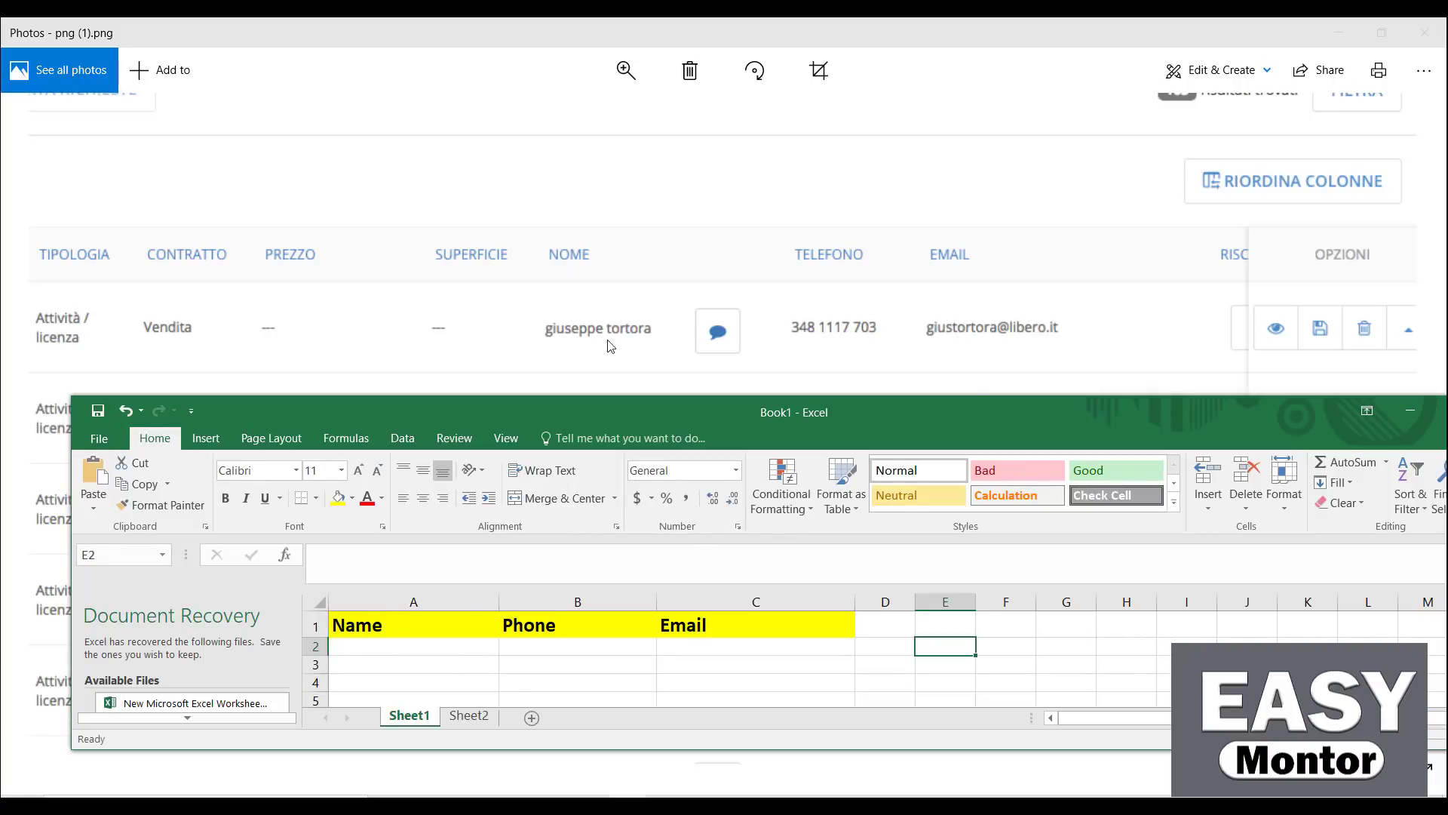
Fill A2:C2 with the first contact's name, phone number and e-mail from the screenshot
{"action": "double_click", "coordinate": [355, 641]}
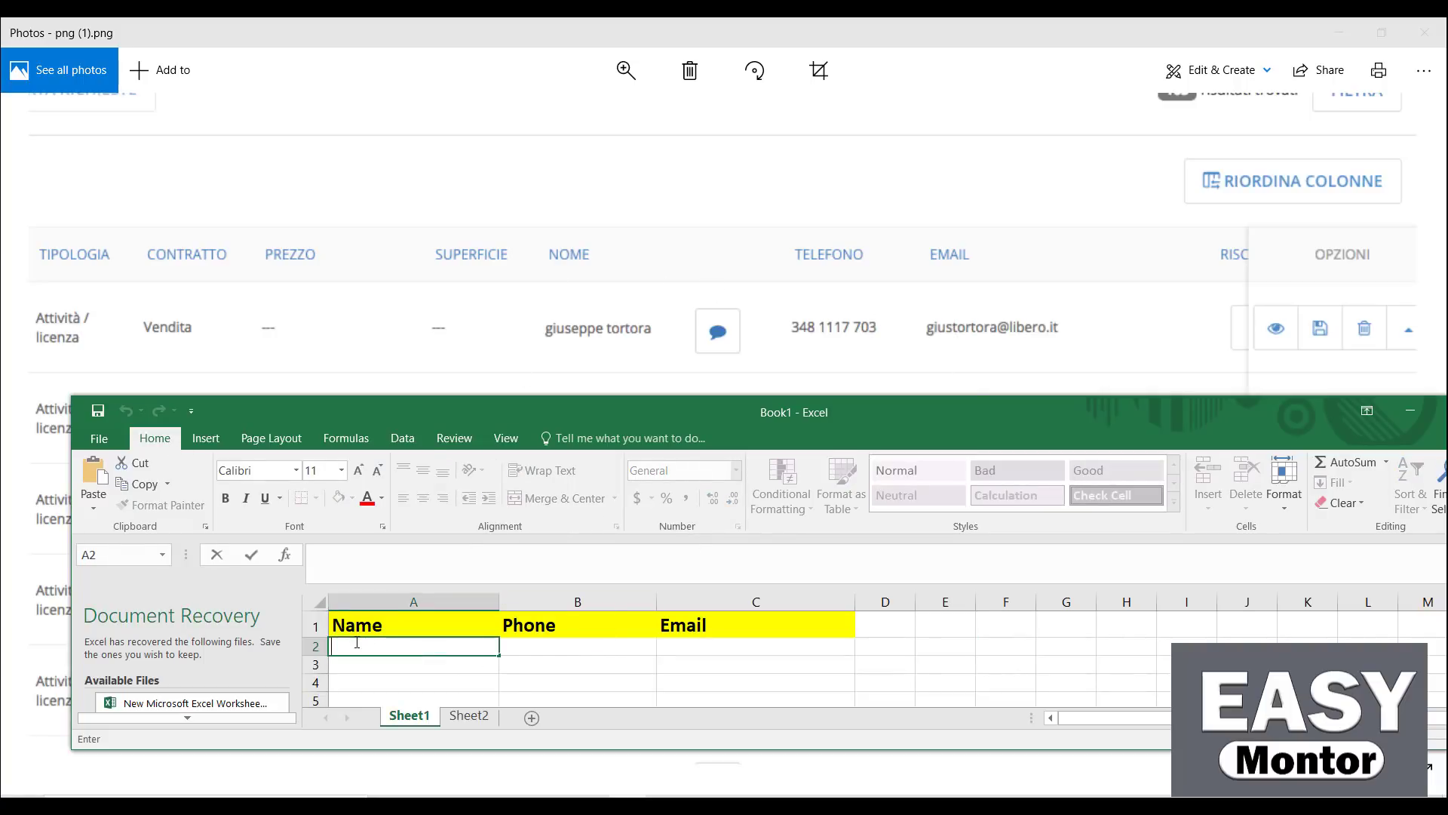
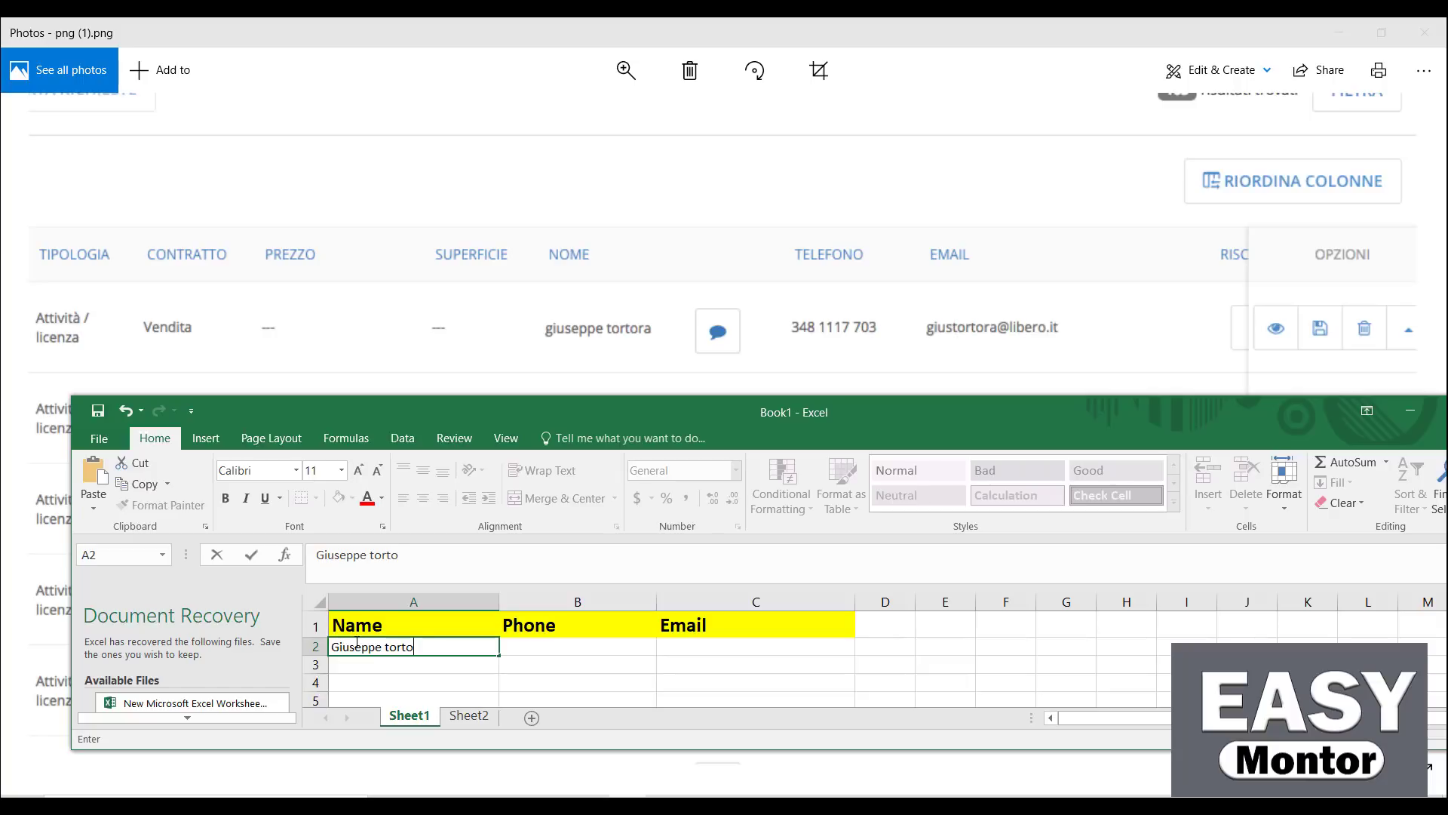
{"action": "key", "text": "Tab"}
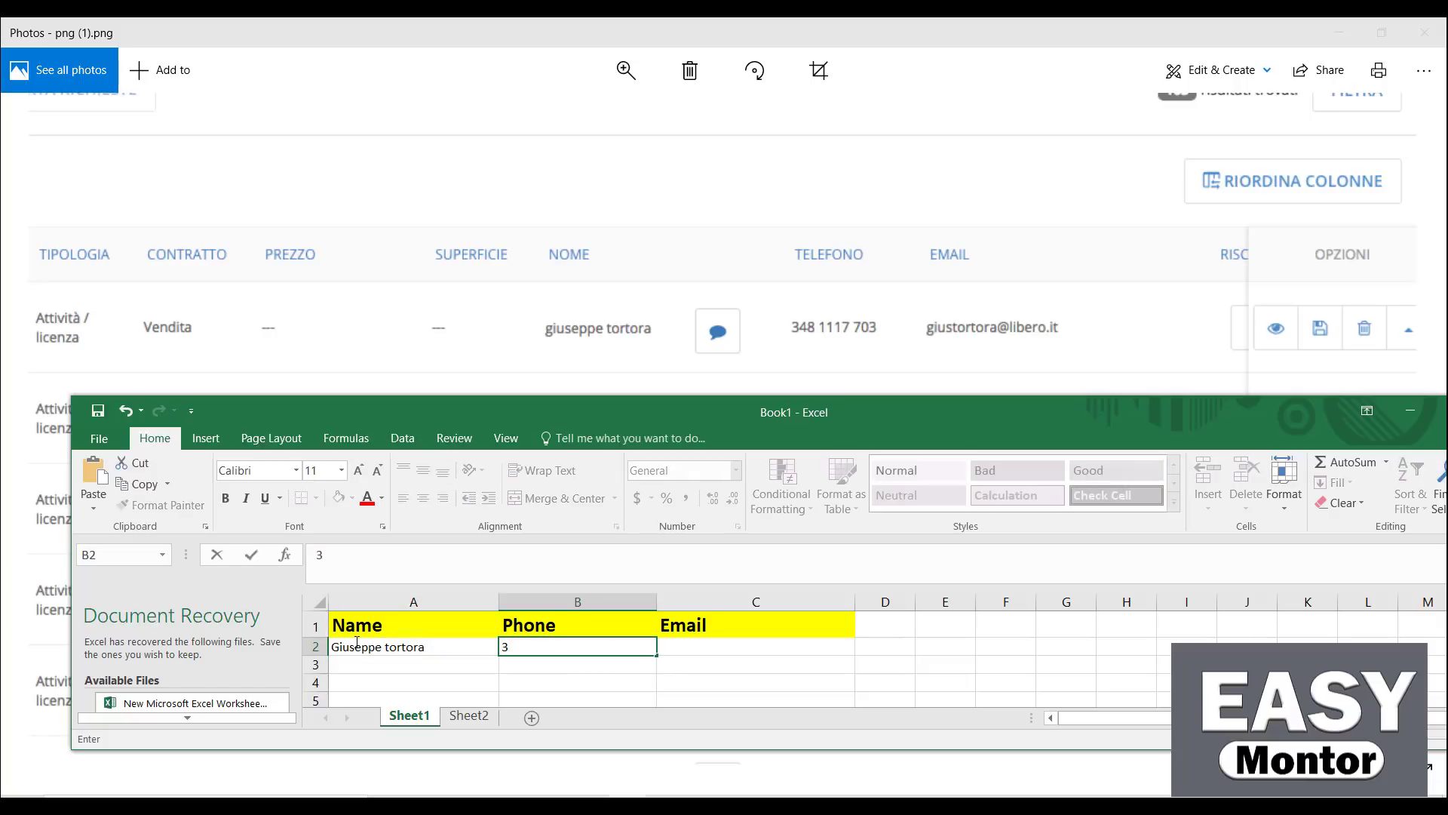
{"action": "key", "text": "Tab"}
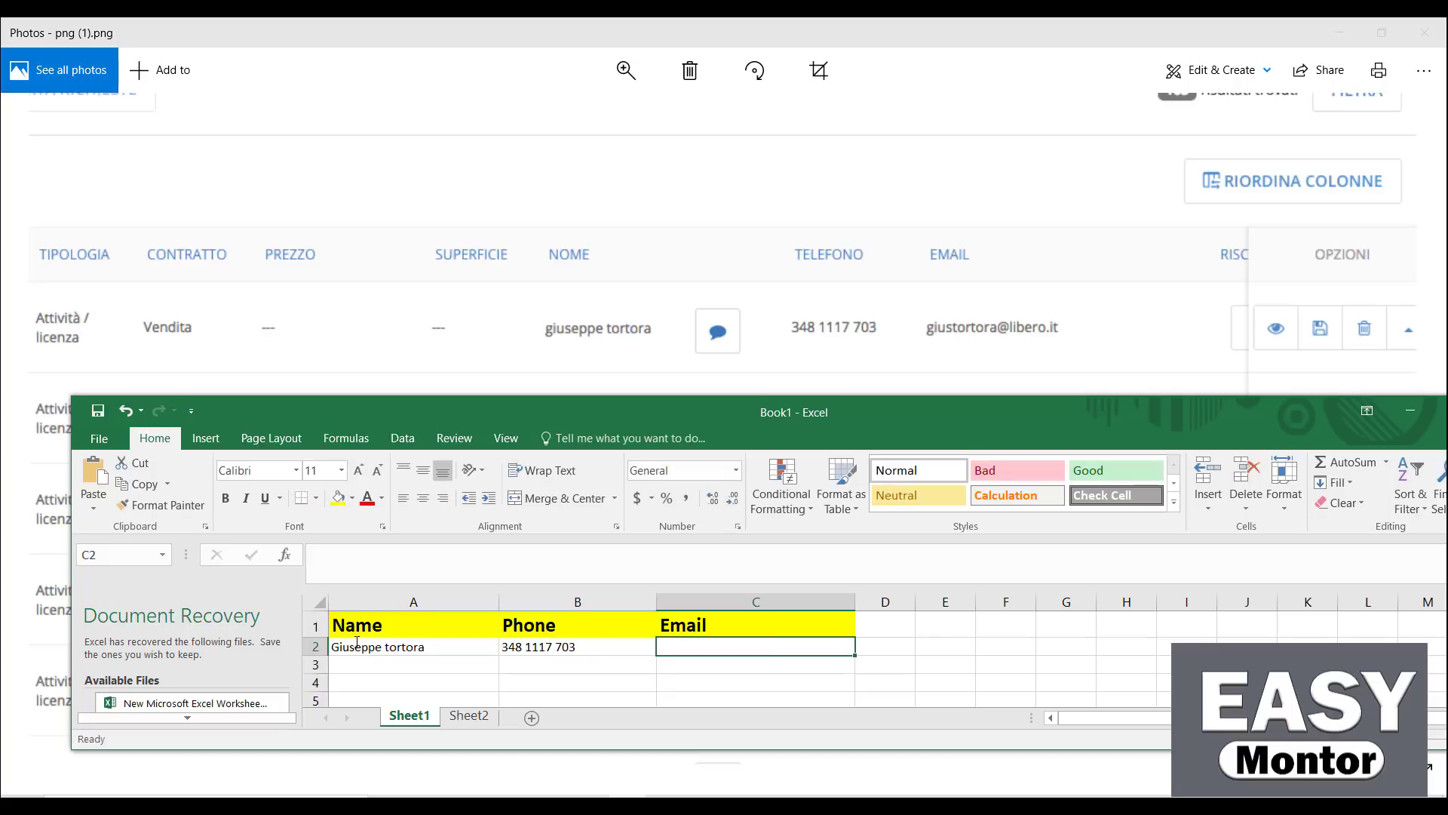
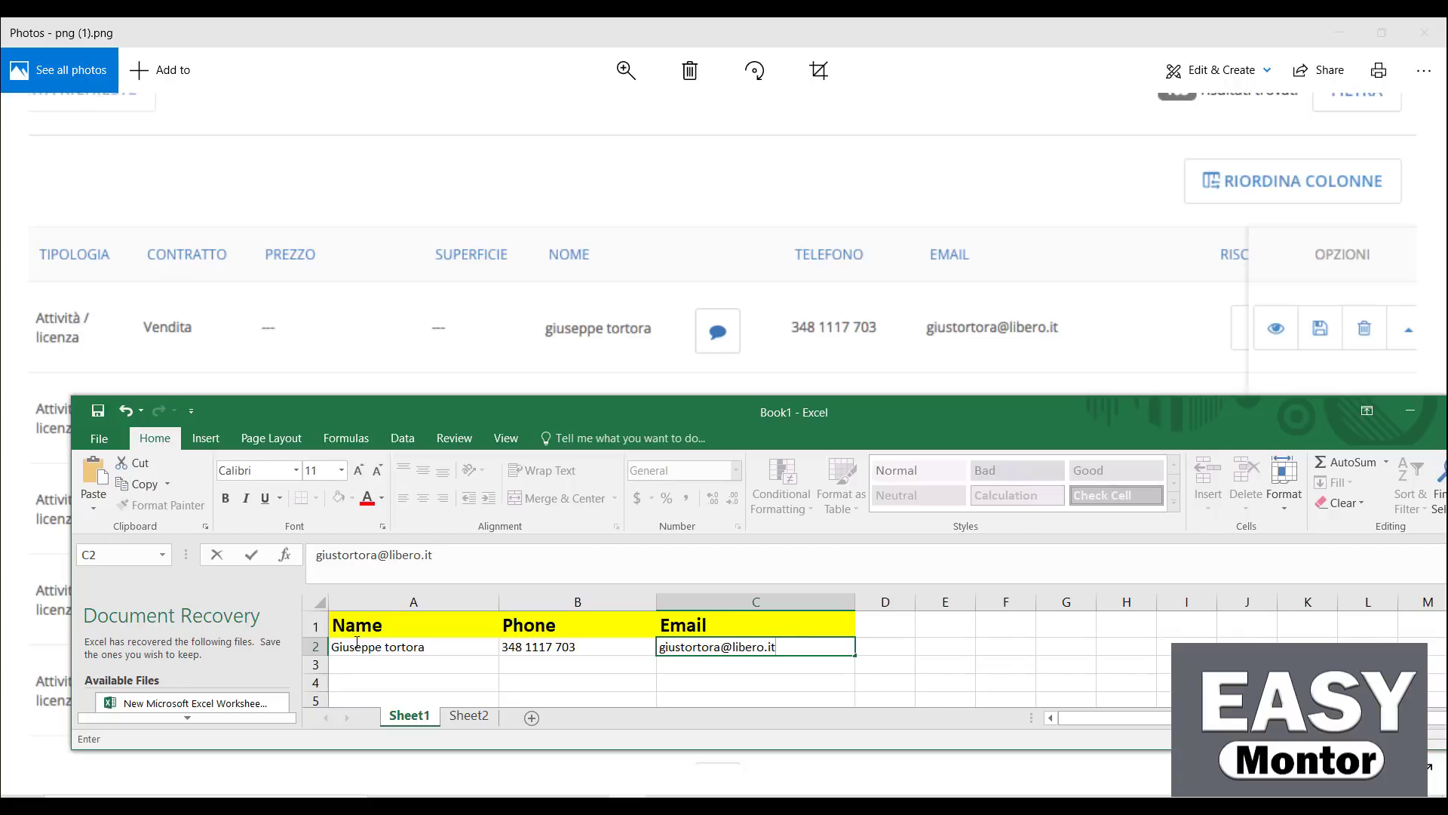
{"action": "left_click", "coordinate": [1001, 648]}
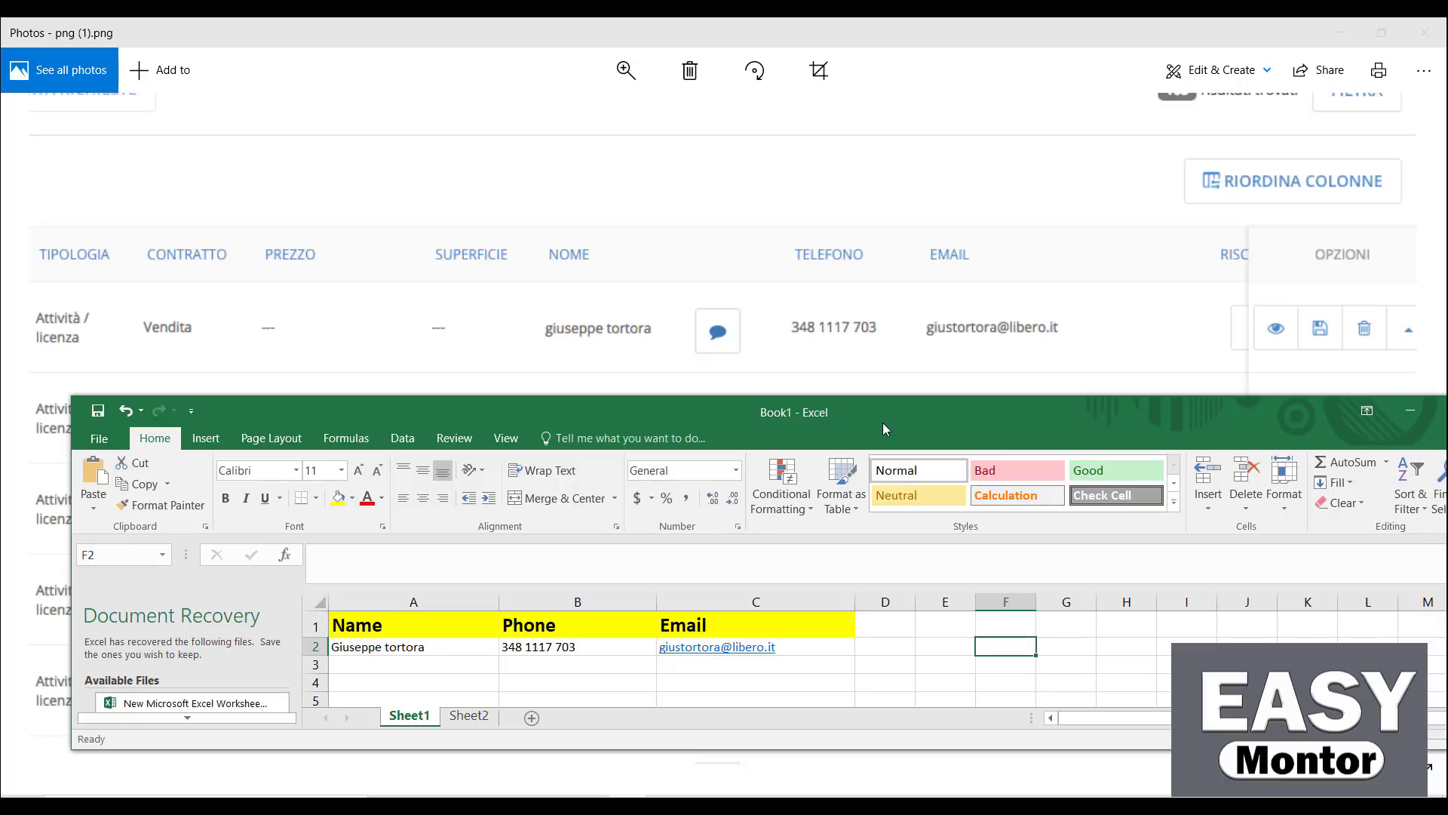
Enter the second contact's name, phone and e-mail in A3:C3, correcting an e-mail typo
{"action": "left_click_drag", "start_coordinate": [882, 424], "coordinate": [939, 60]}
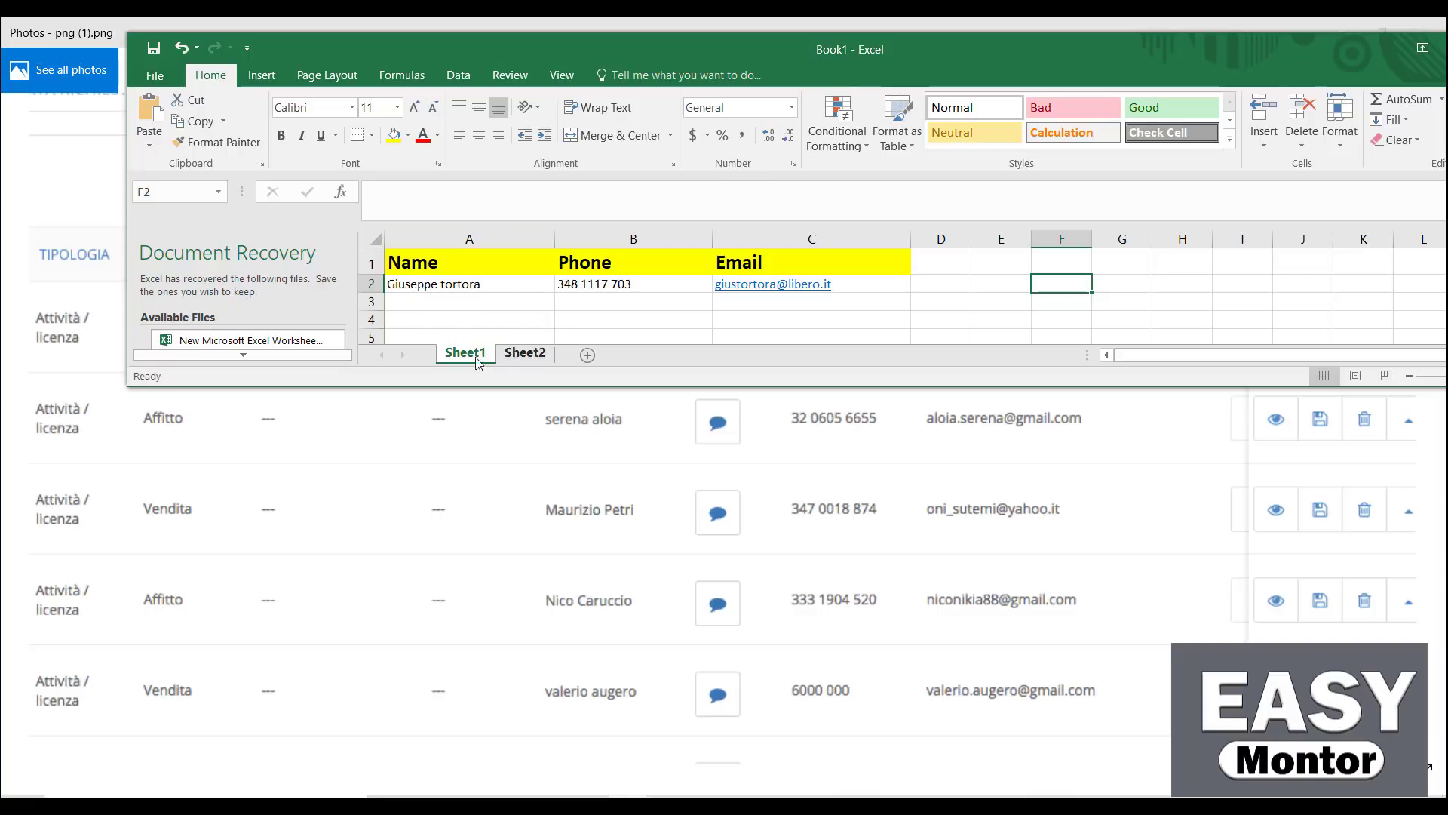
{"action": "double_click", "coordinate": [405, 302]}
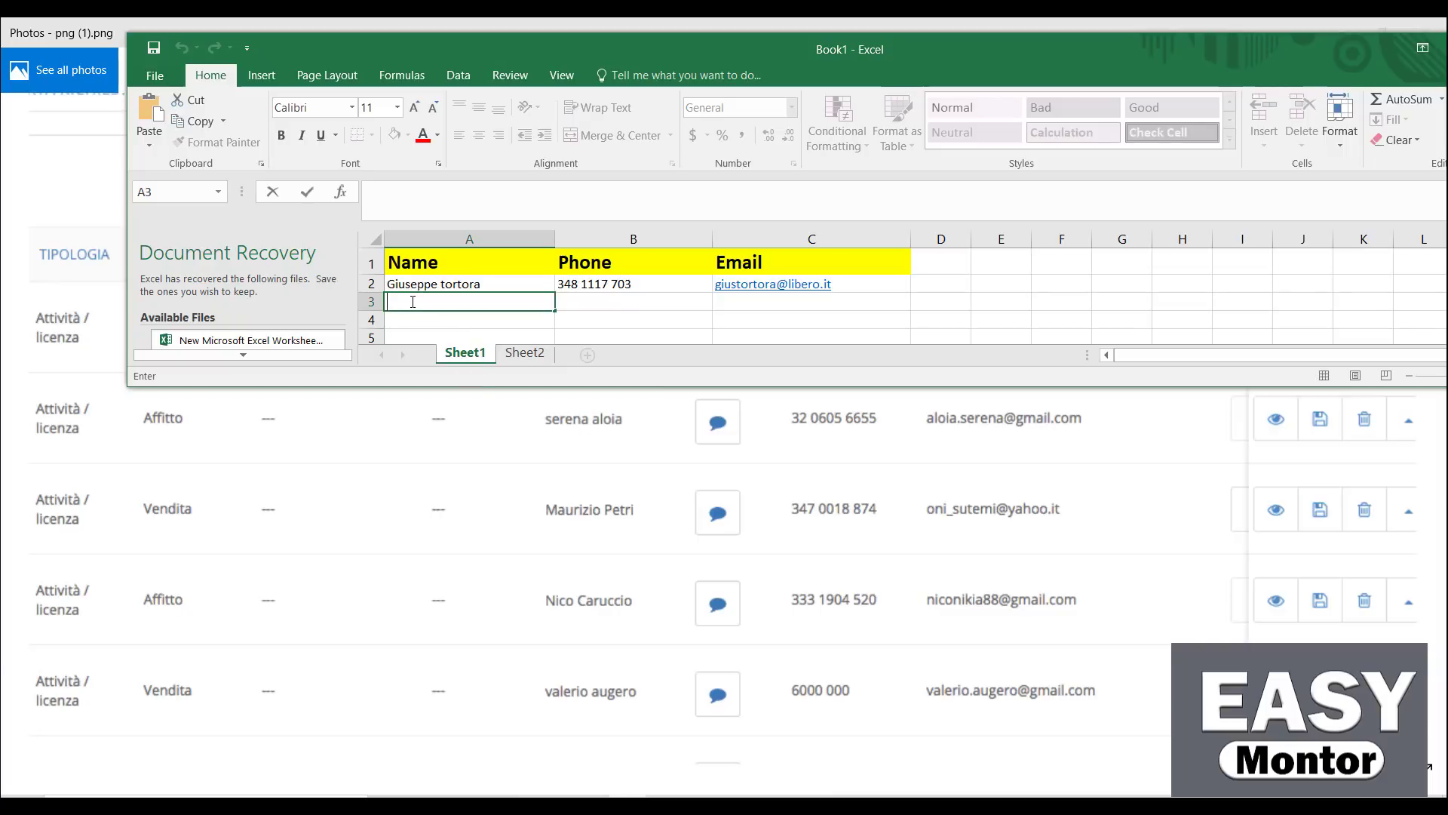
{"action": "key", "text": "Tab"}
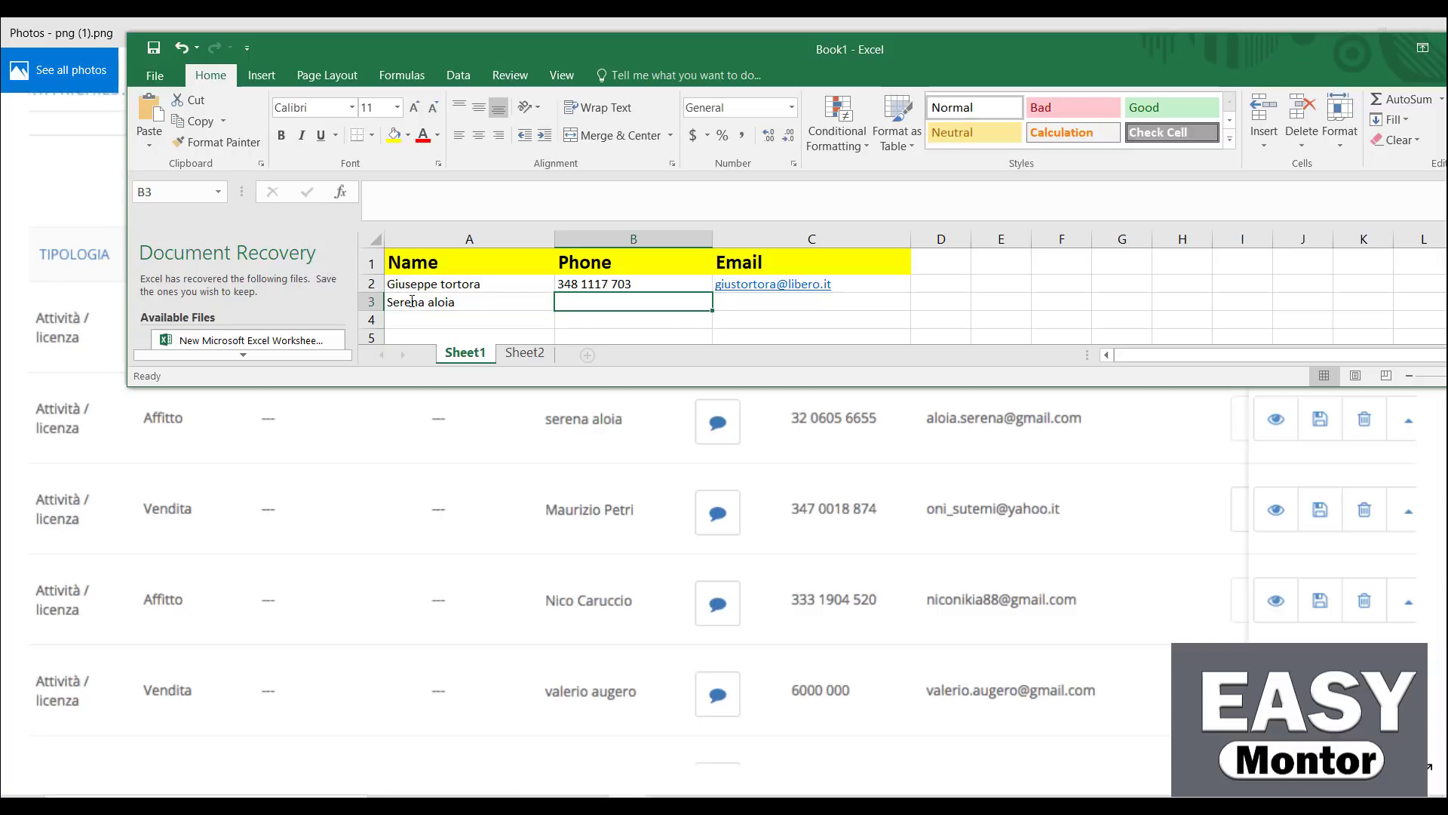
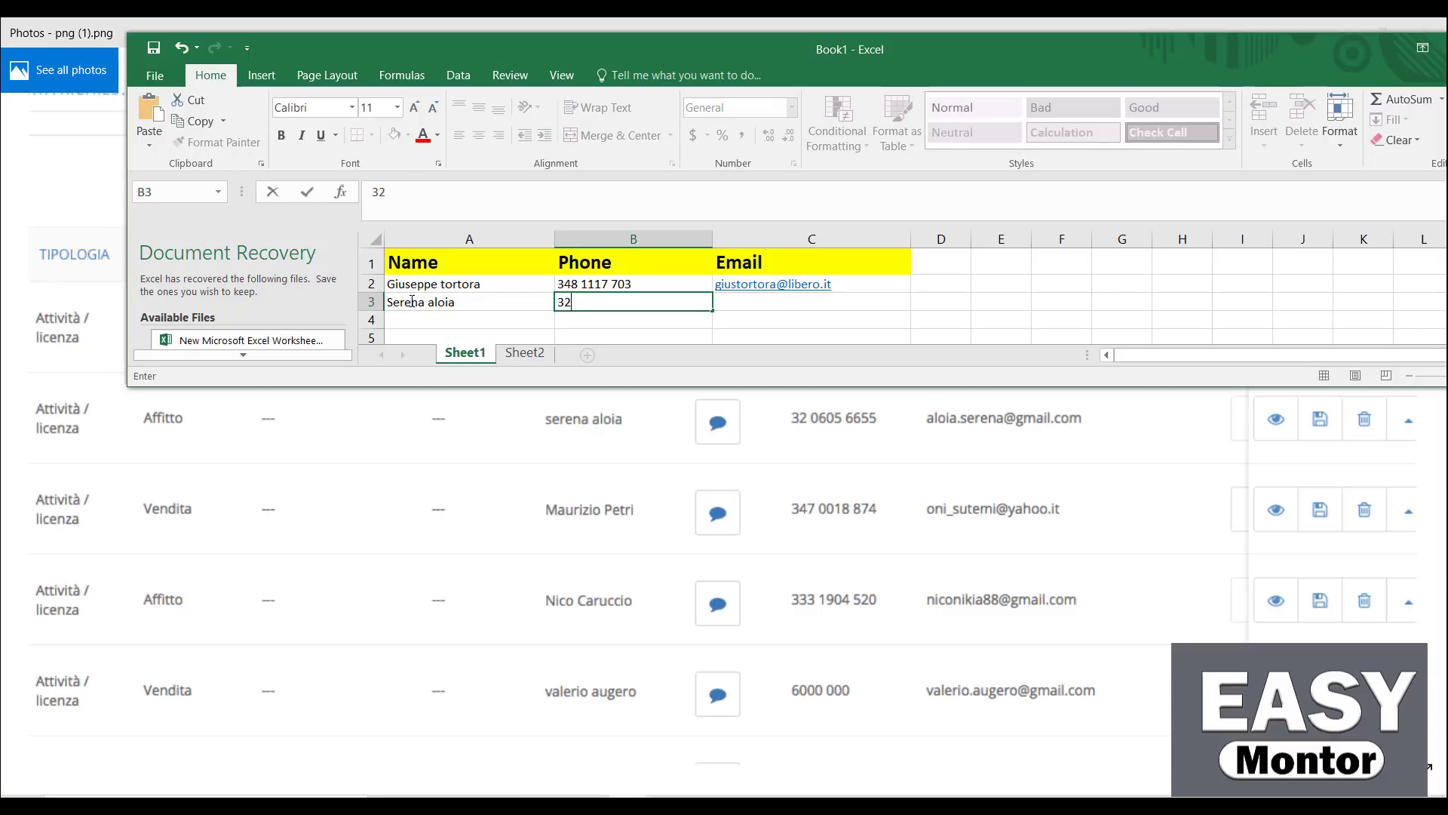
{"action": "key", "text": "Tab"}
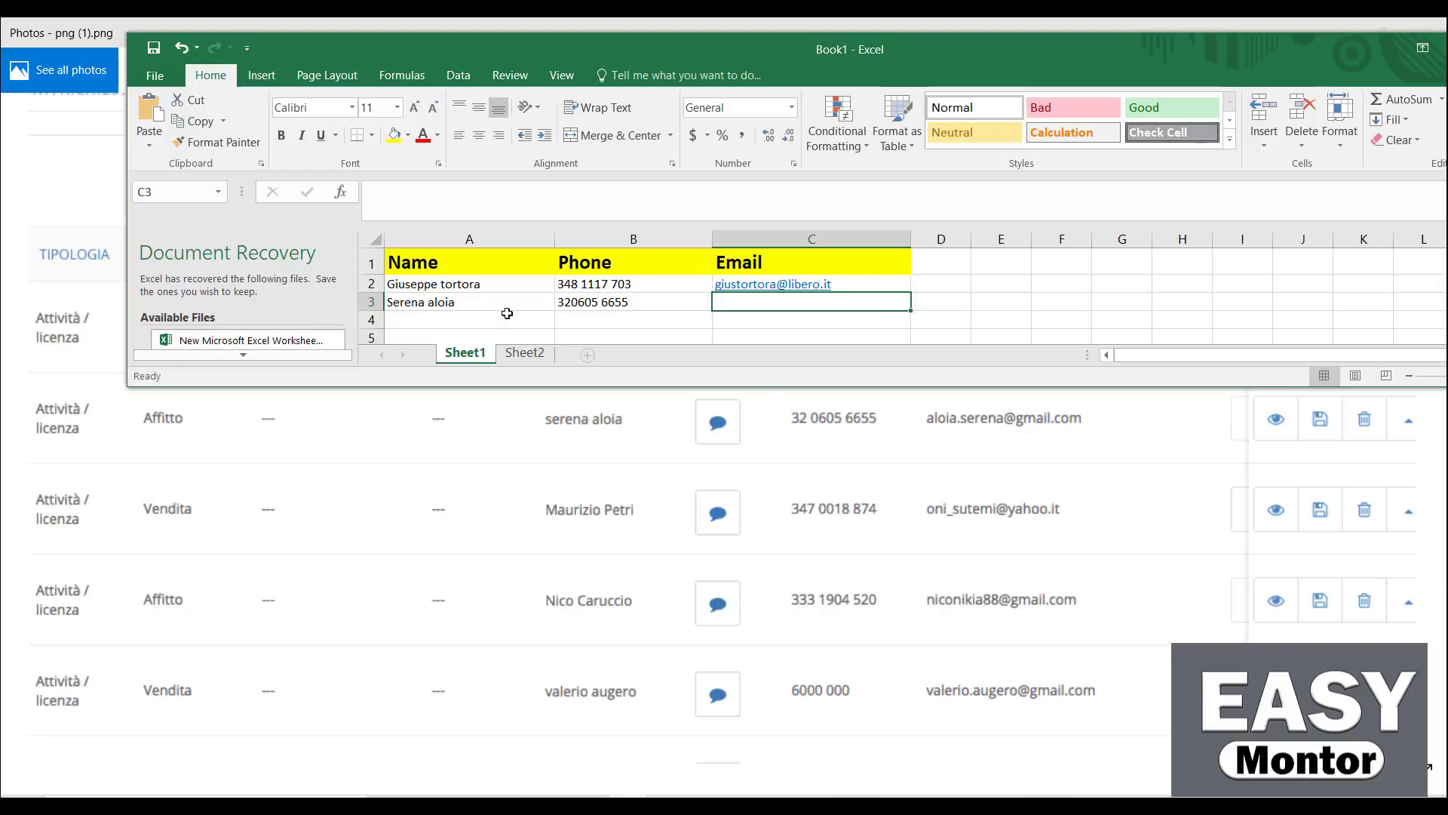
{"action": "double_click", "coordinate": [738, 306]}
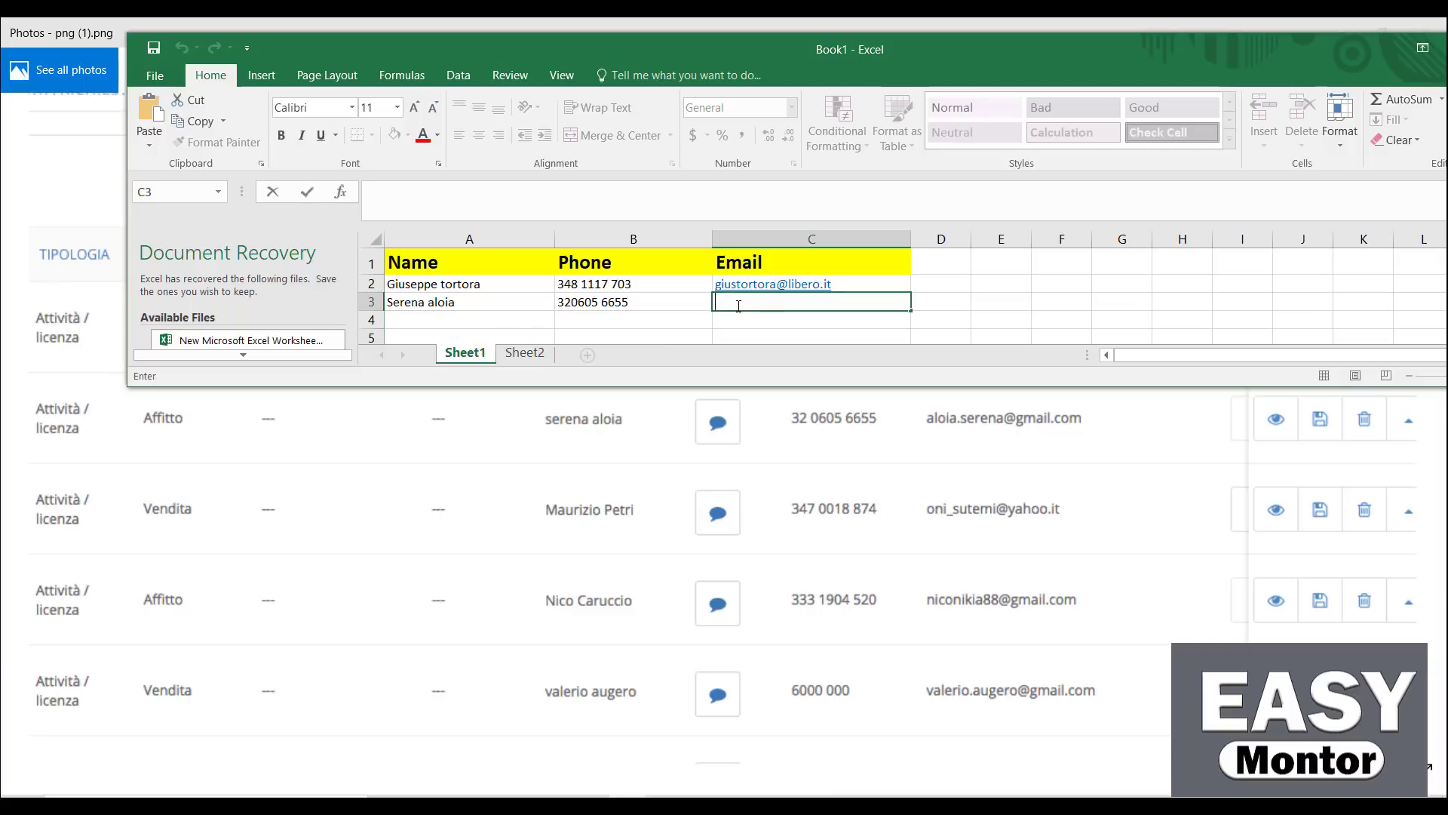
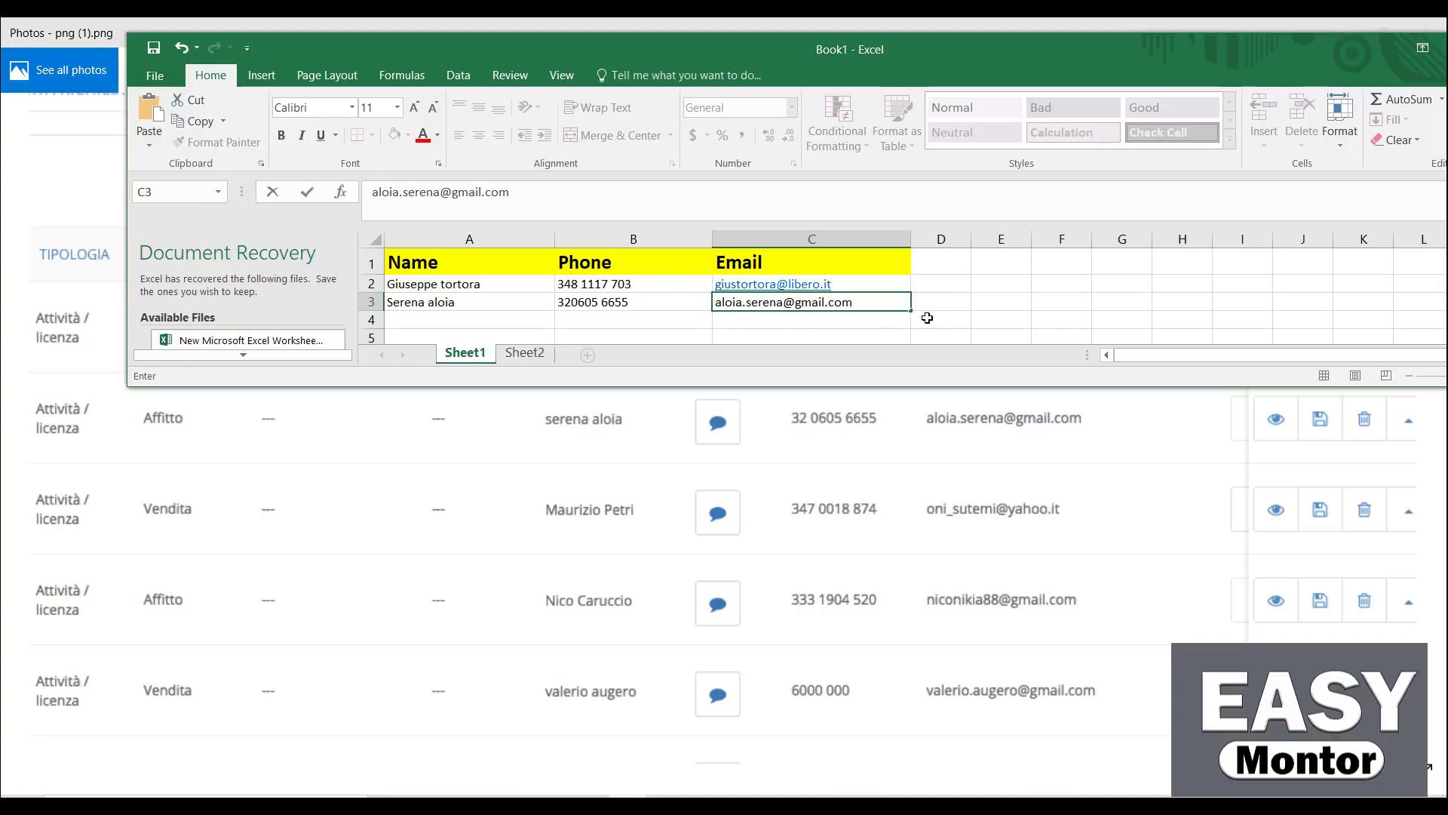
{"action": "left_click", "coordinate": [975, 304]}
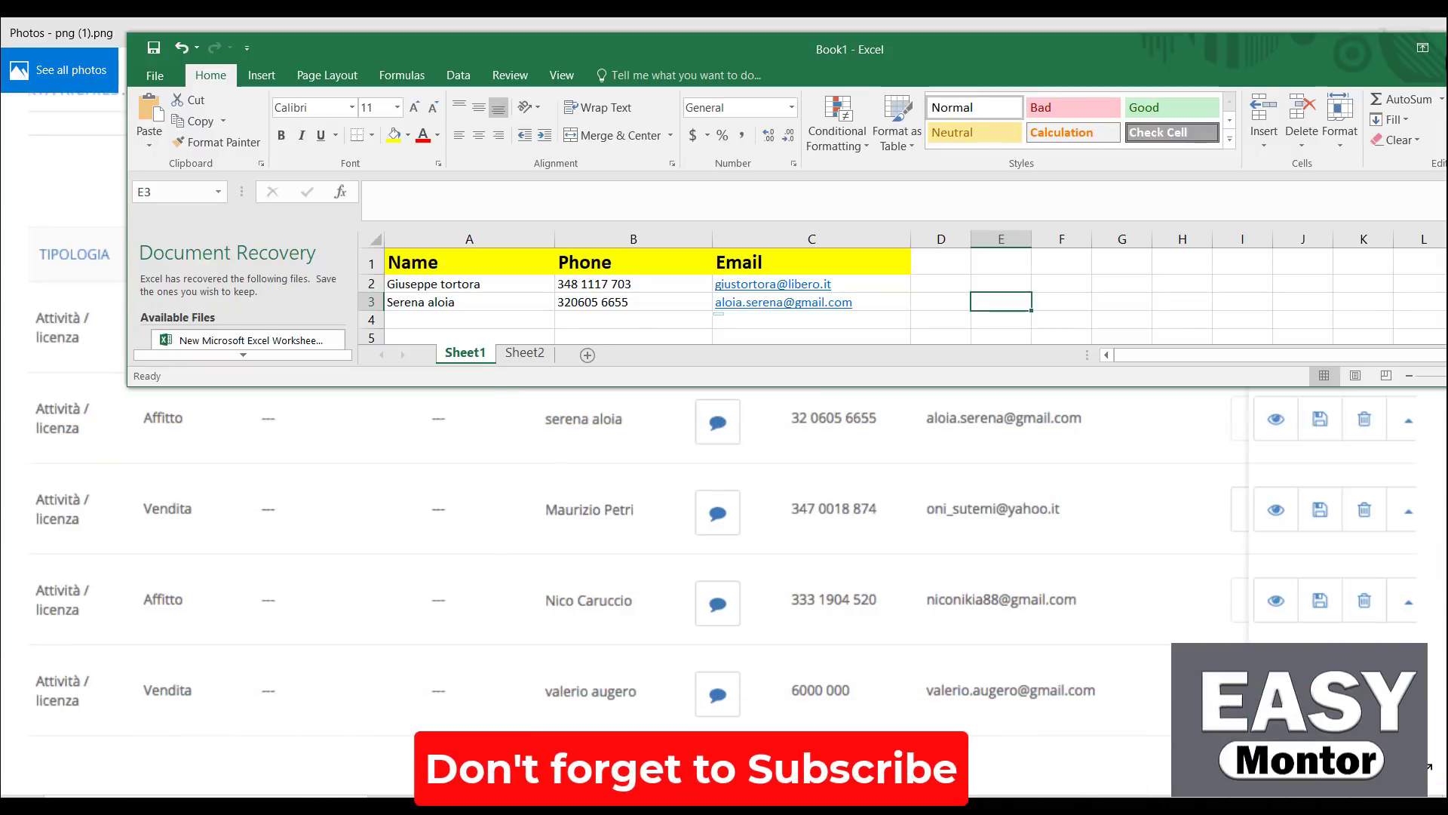
Minimise Excel, close the first screenshot, and open png (2).png from the folder
{"action": "left_click_drag", "start_coordinate": [1328, 48], "coordinate": [1320, 113]}
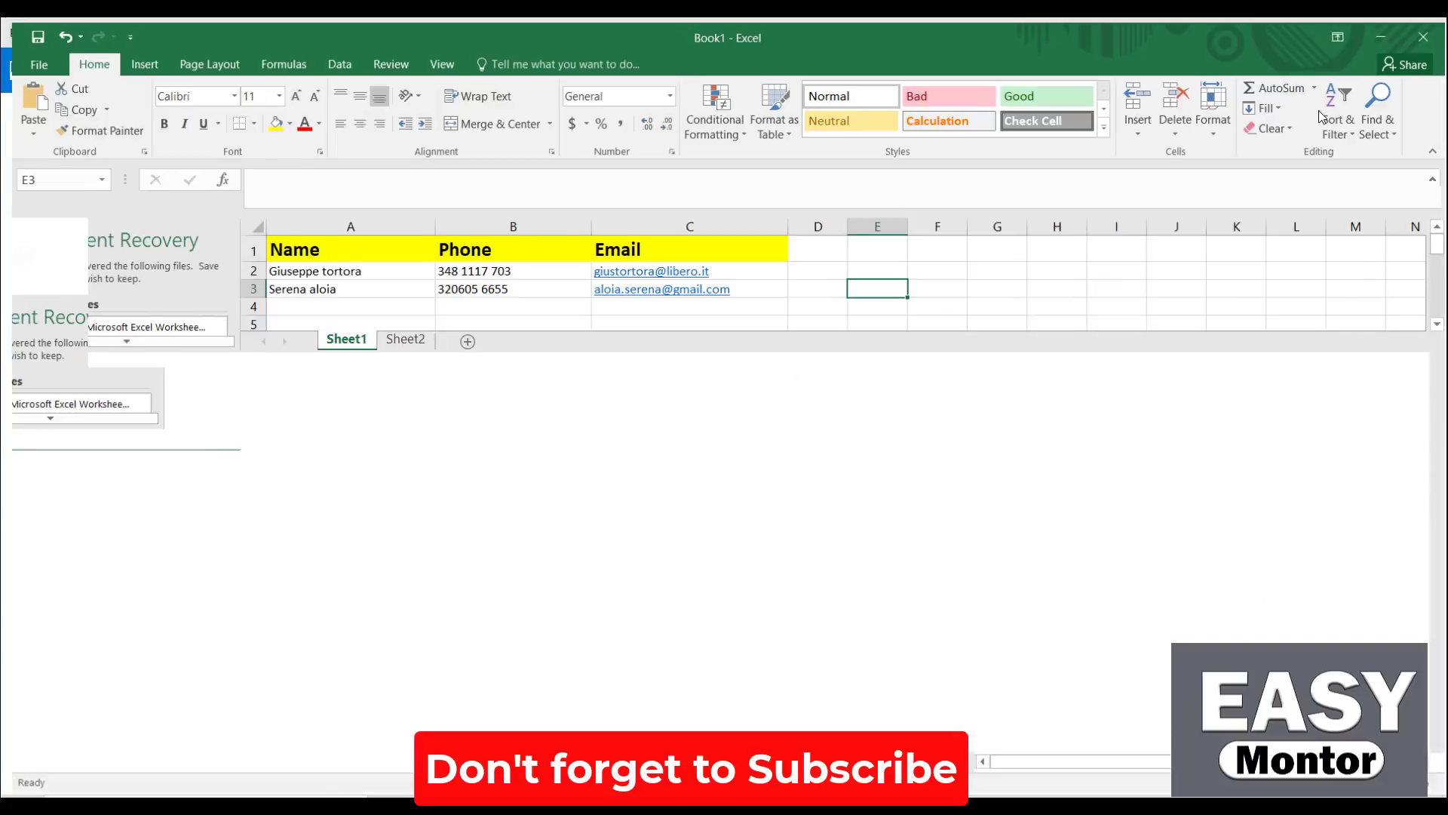
{"action": "double_click", "coordinate": [1319, 113]}
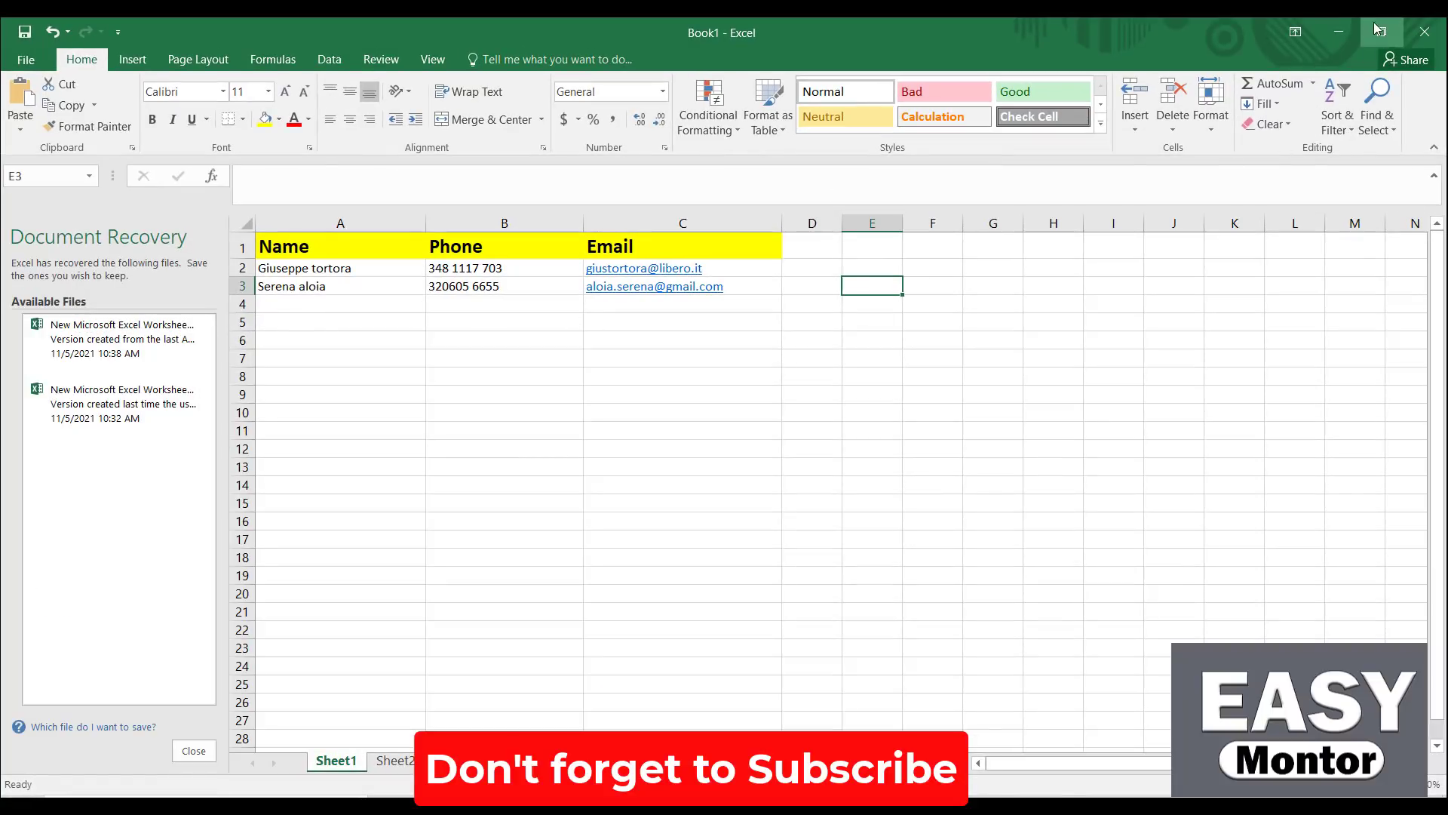
{"action": "left_click", "coordinate": [1346, 31]}
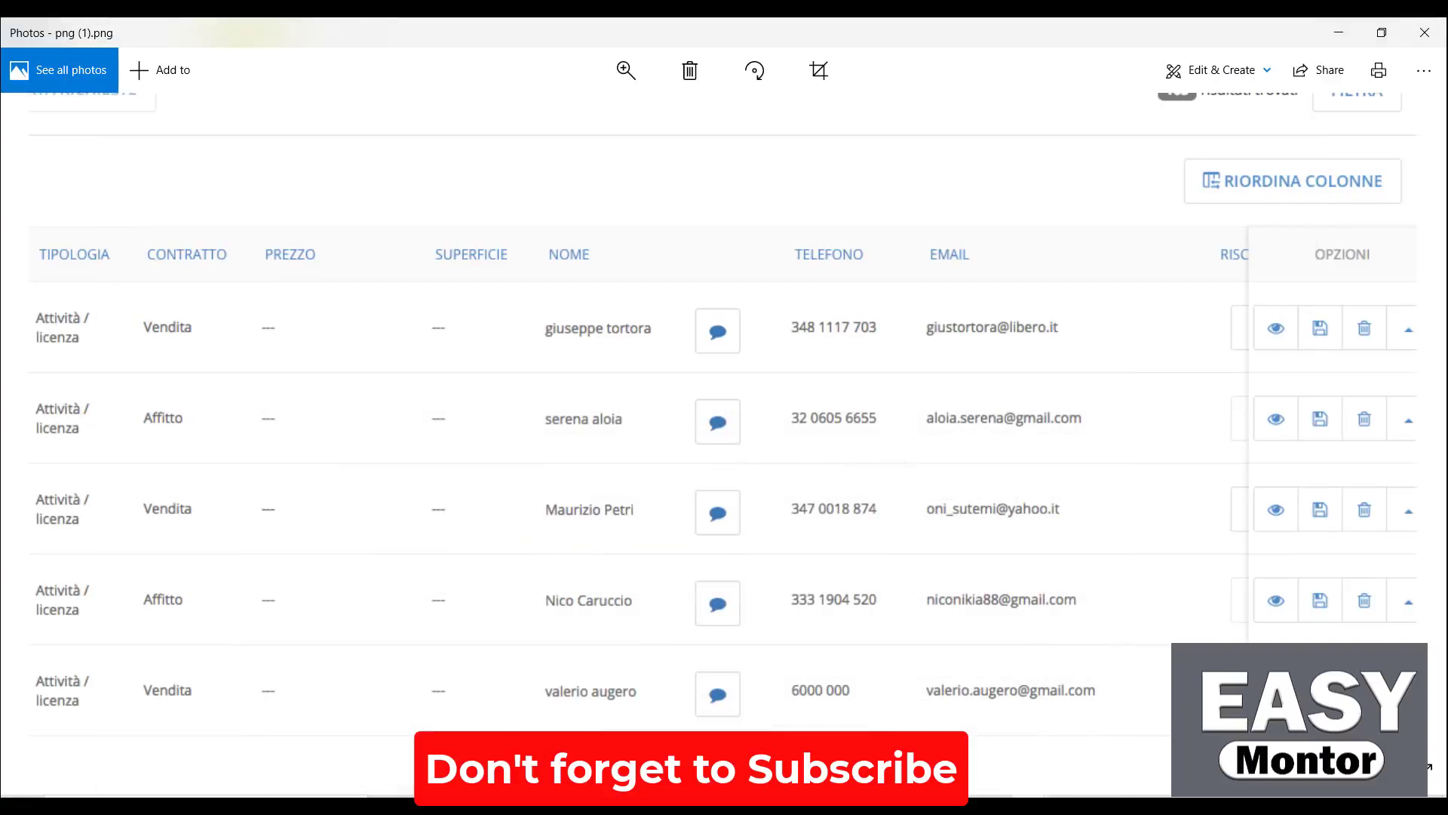
{"action": "key", "text": "alt+F4"}
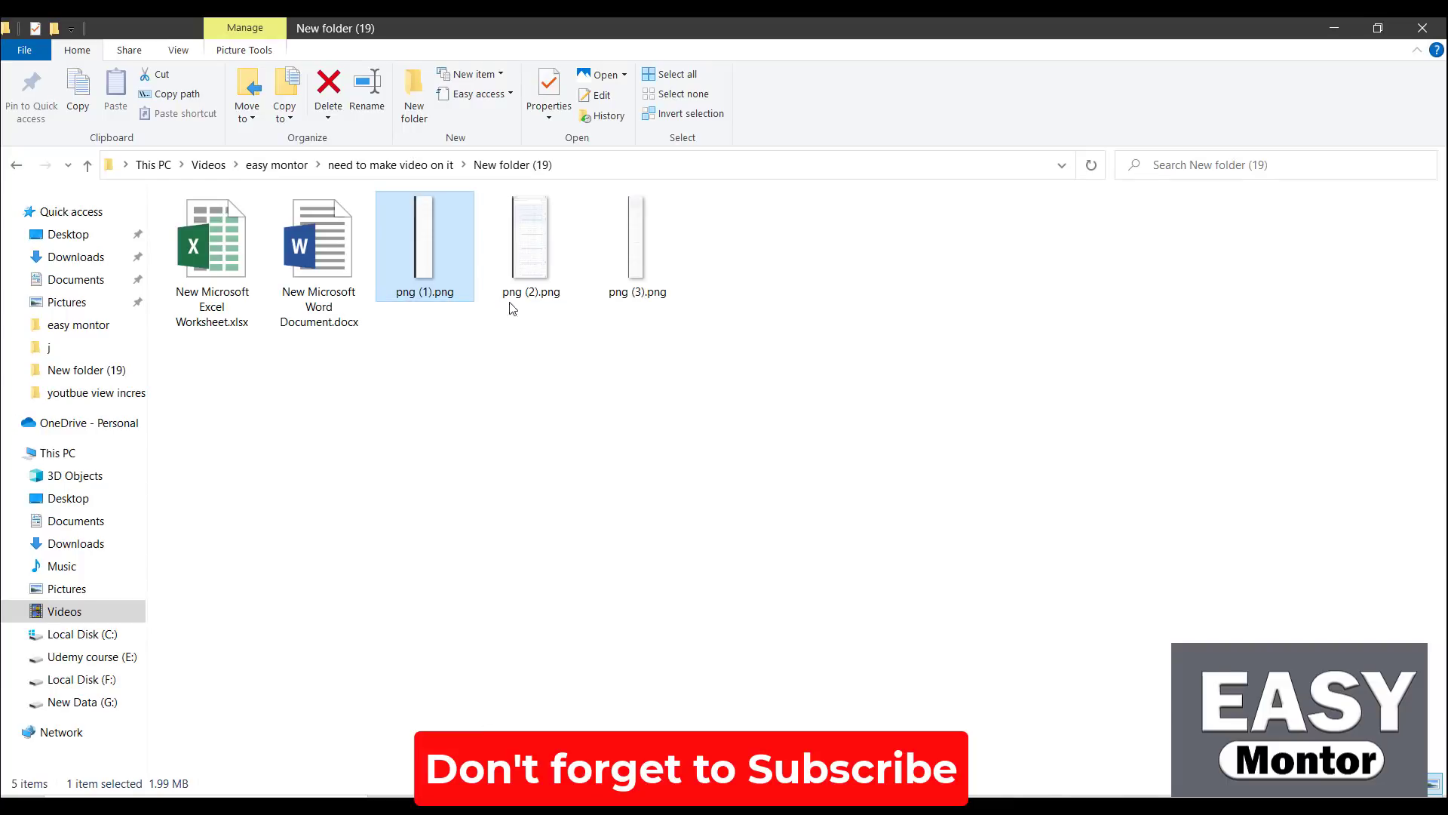
{"action": "left_click", "coordinate": [533, 256]}
{"action": "double_click", "coordinate": [533, 256]}
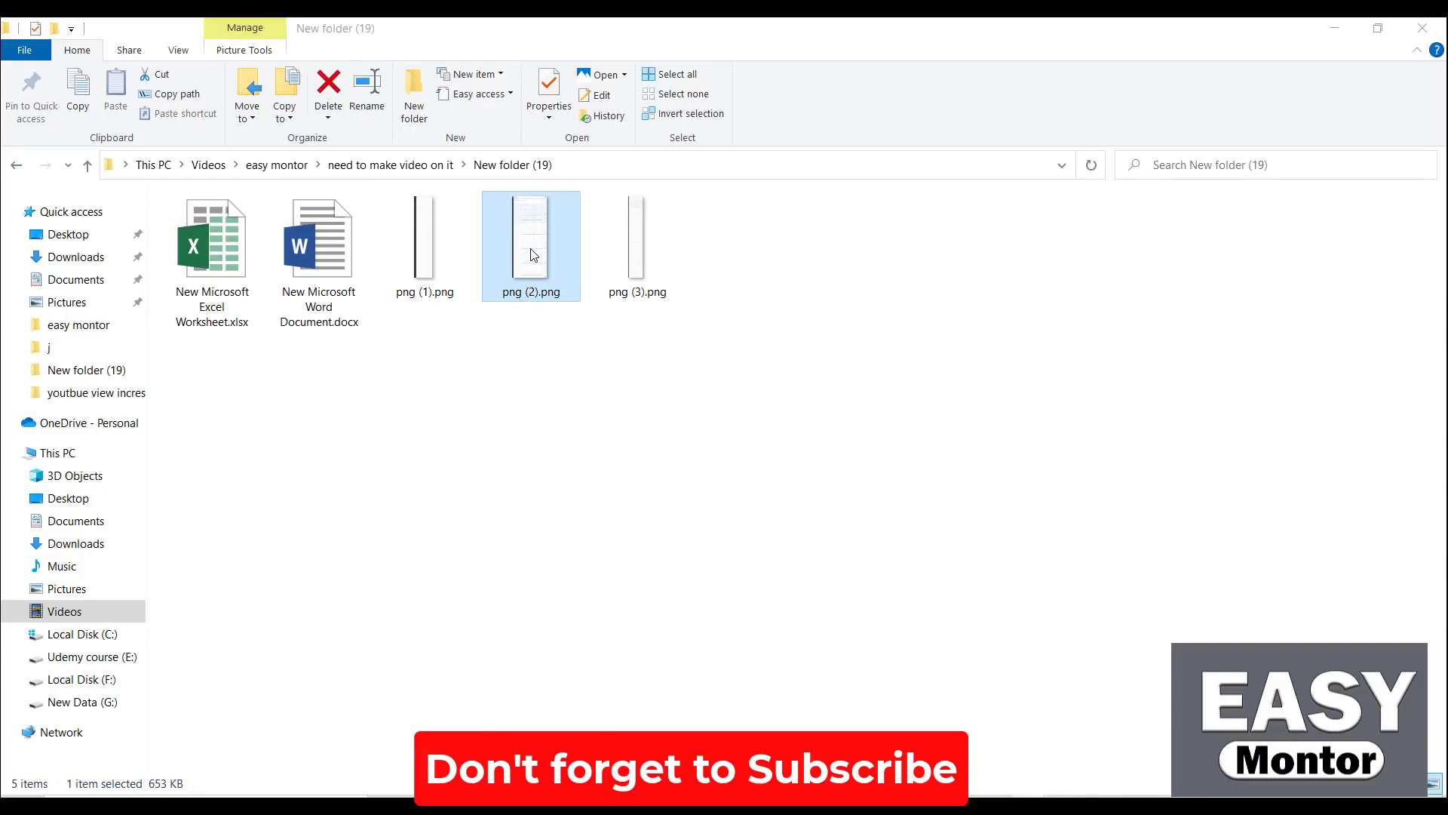
Zoom into png (2).png to review earlier contact rows, then close Photos
{"action": "left_click", "coordinate": [636, 57]}
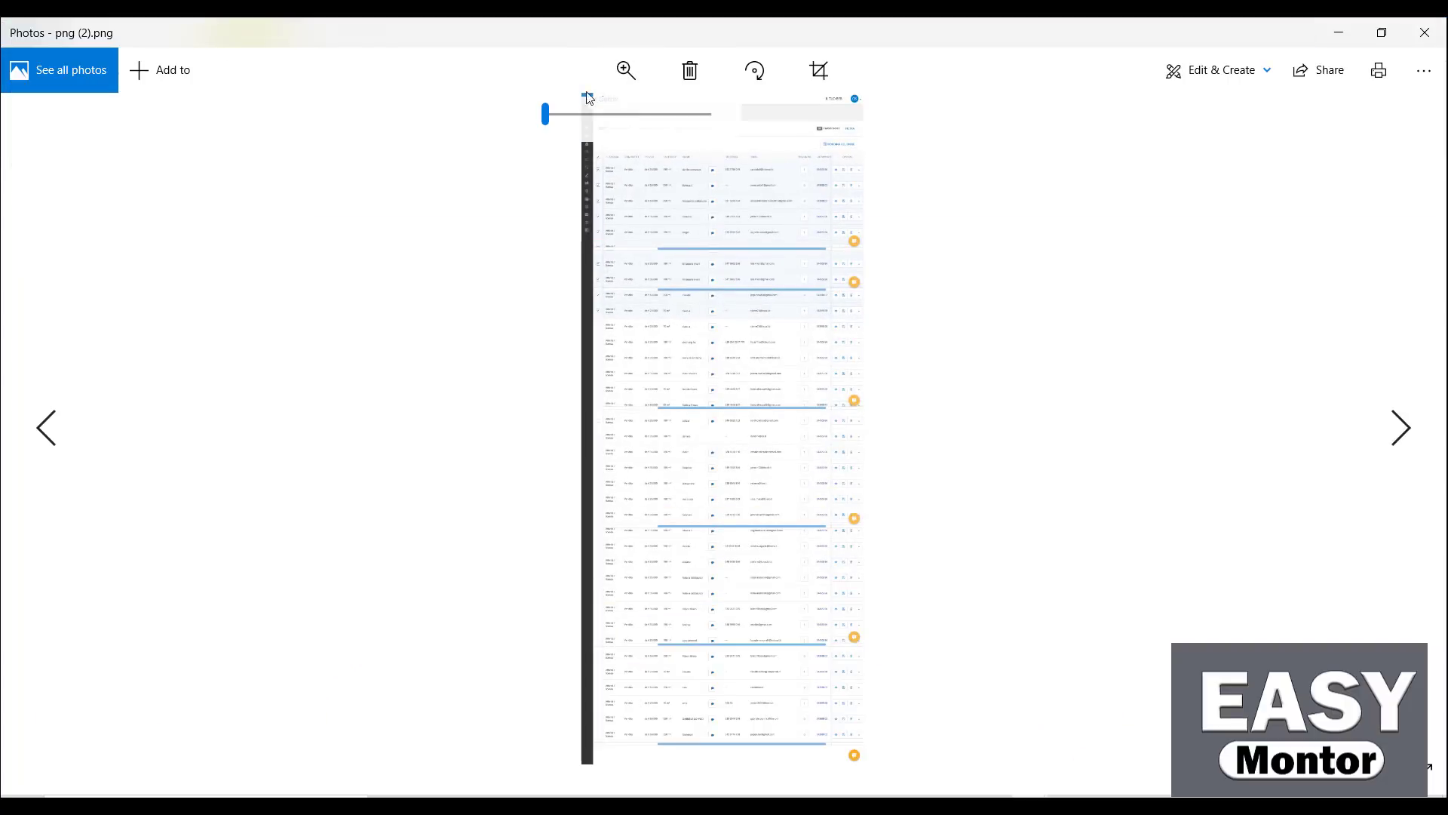
{"action": "left_click_drag", "start_coordinate": [543, 113], "coordinate": [588, 119]}
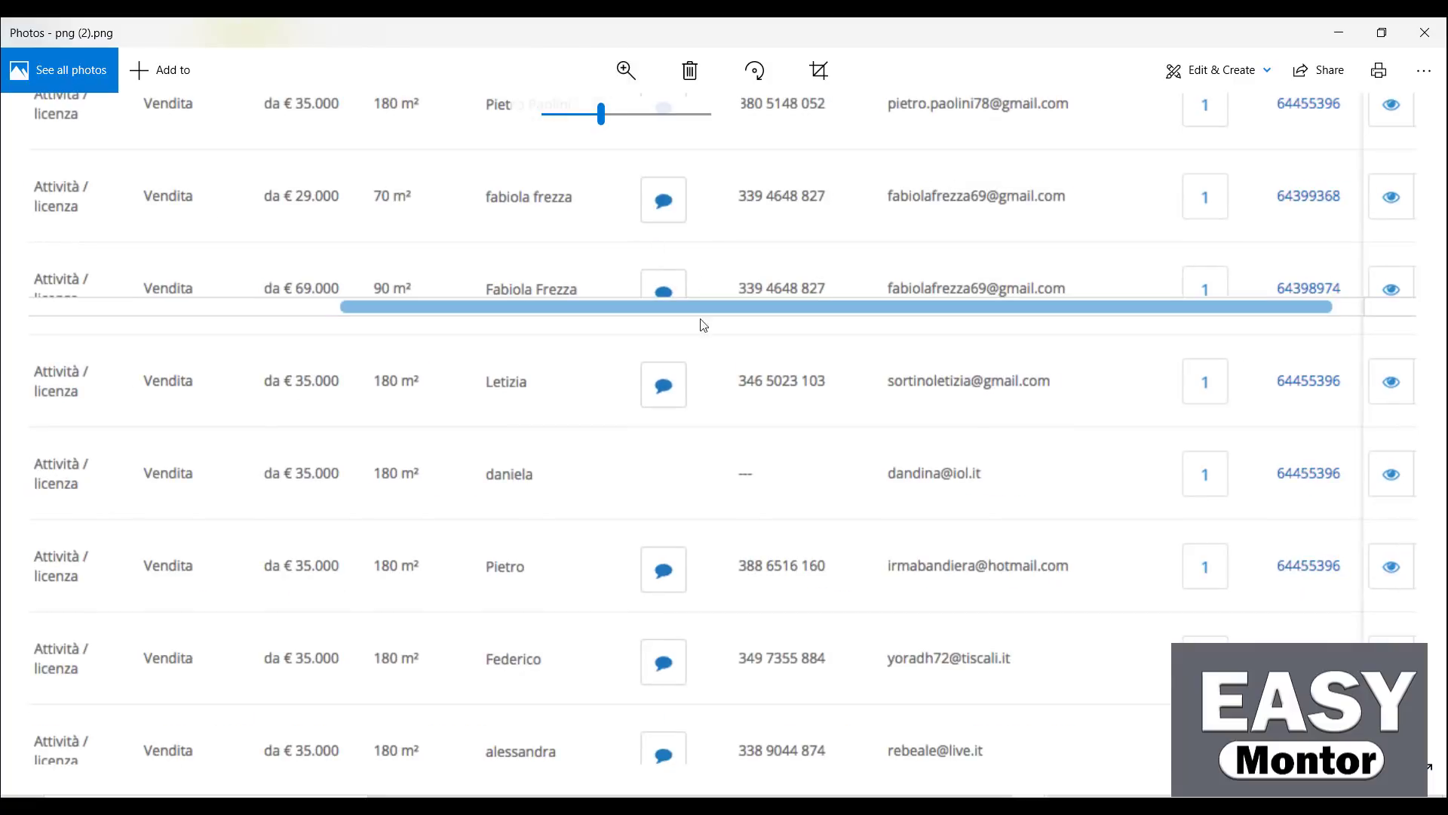
{"action": "left_click_drag", "start_coordinate": [701, 324], "coordinate": [802, 528]}
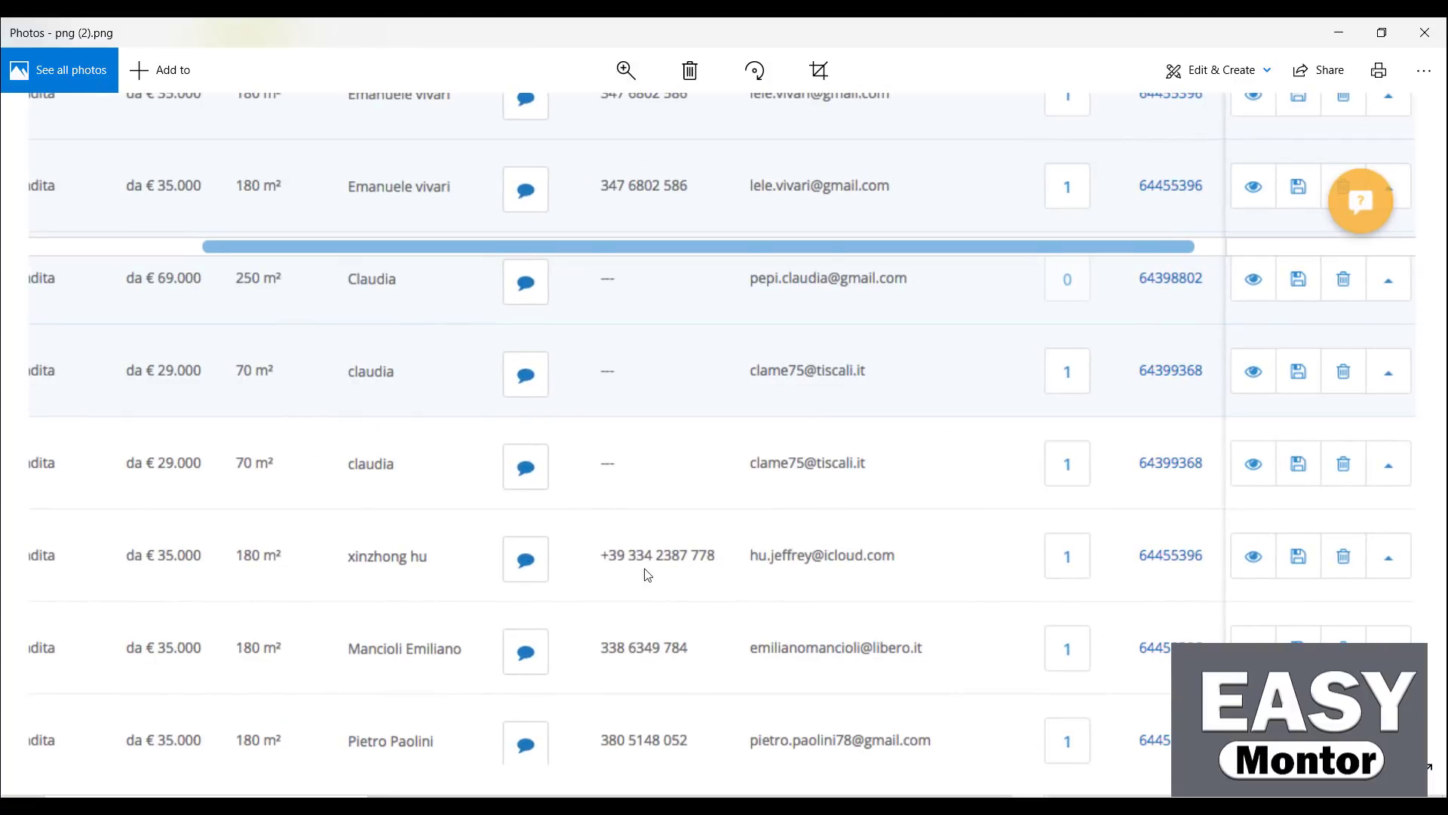
{"action": "left_click", "coordinate": [1425, 32]}
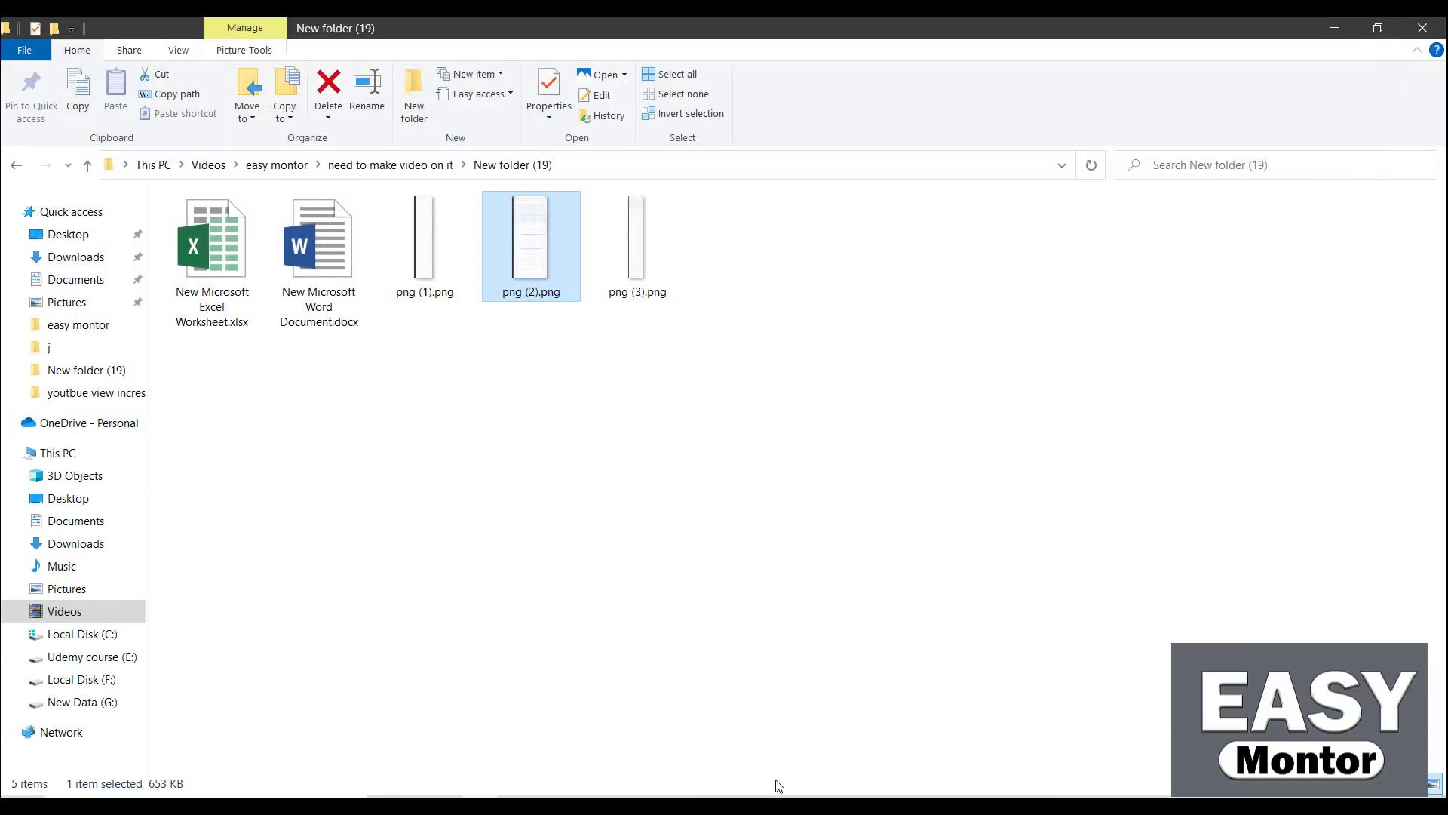
View Upwork's data entry freelancers and one profile's $60k+ earned jobs-and-hours breakdown
{"action": "key", "text": "alt+Tab"}
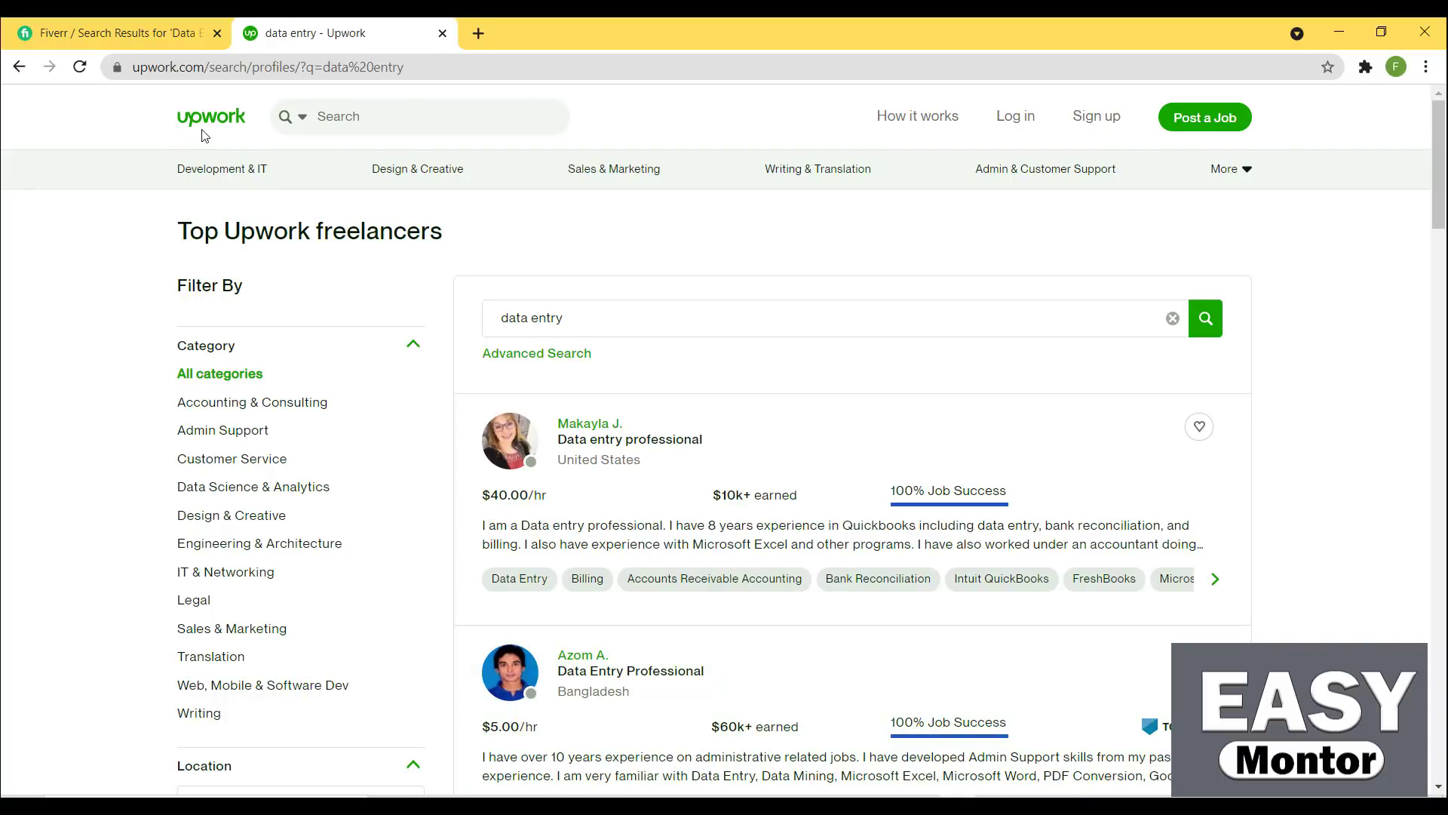
{"action": "scroll", "coordinate": [767, 339], "scroll_direction": "down", "scroll_amount": 4}
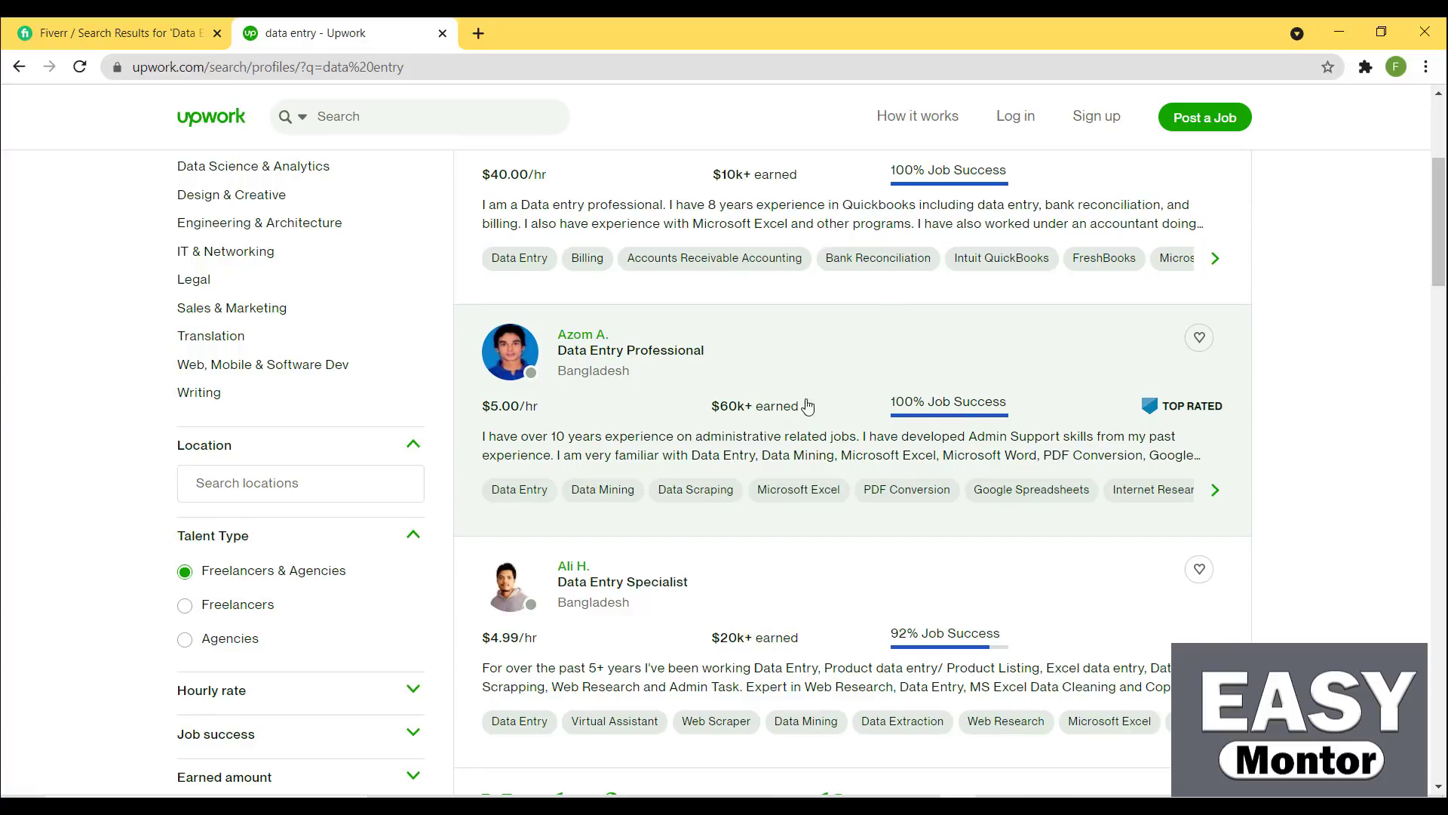
{"action": "left_click", "coordinate": [728, 407]}
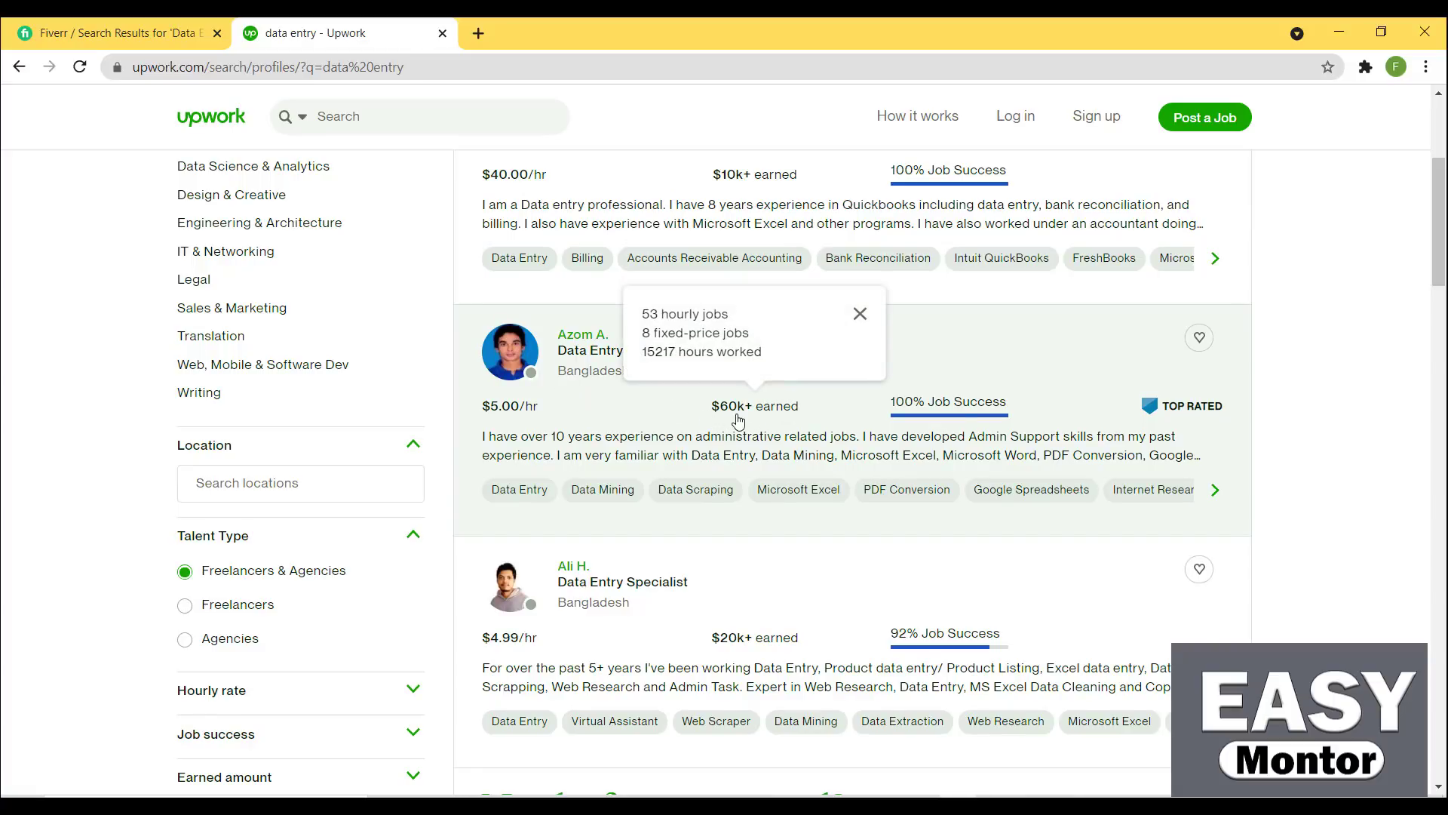
{"action": "left_click", "coordinate": [580, 371]}
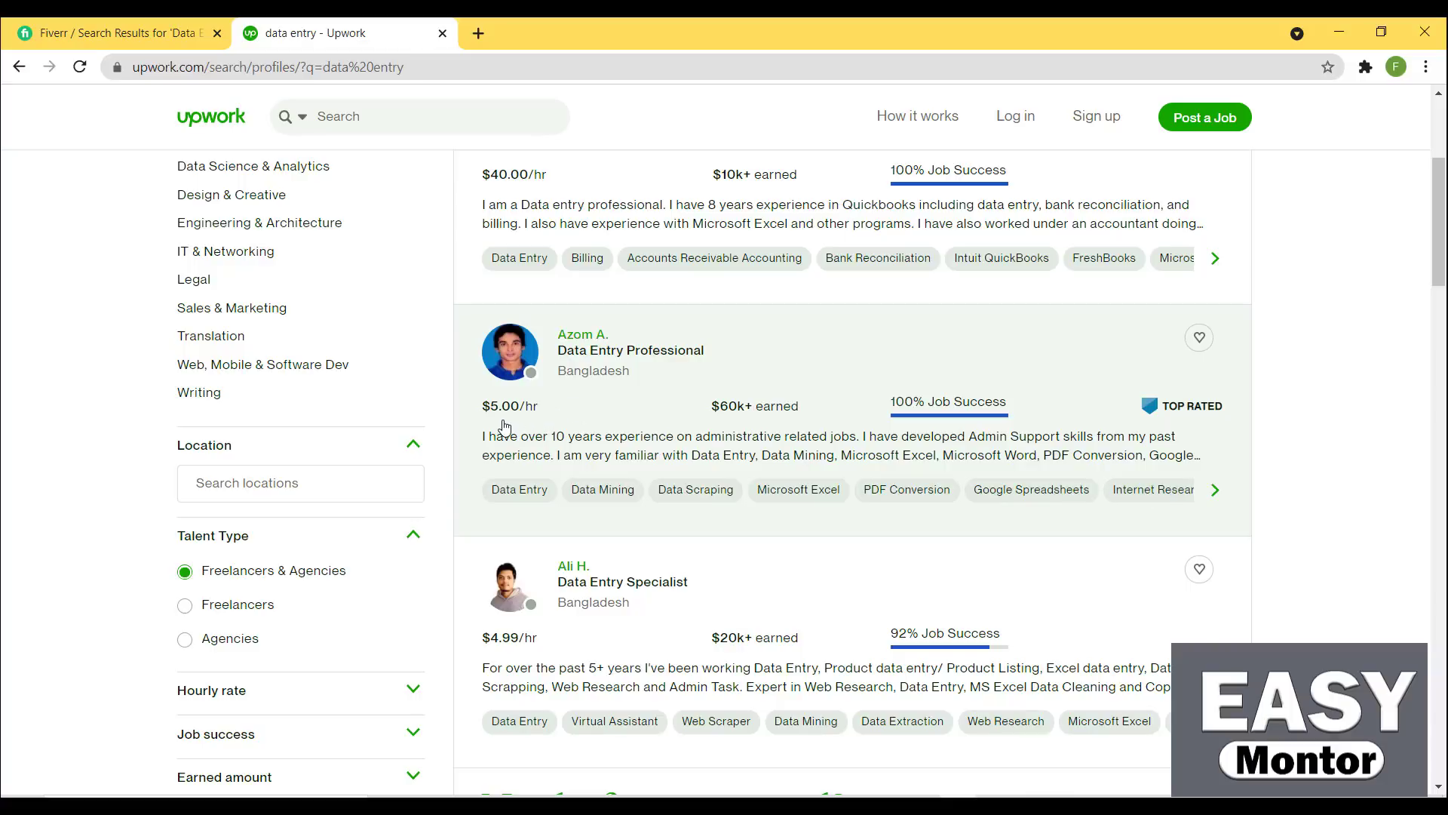
{"action": "left_click_drag", "start_coordinate": [1444, 258], "coordinate": [1444, 197]}
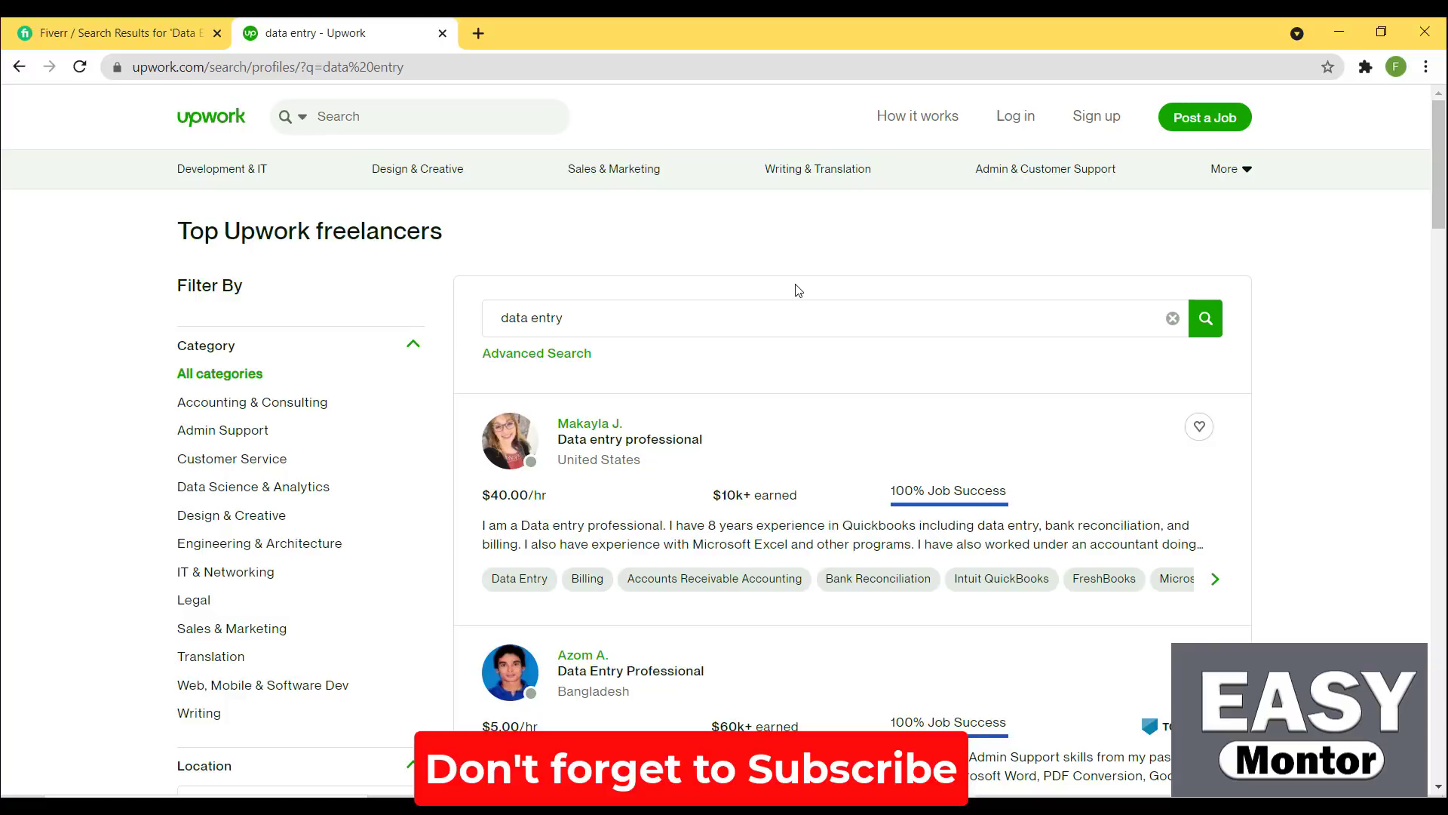
Browse Fiverr's Data Entry gig listings and their prices, then return to the top
{"action": "left_click", "coordinate": [135, 30]}
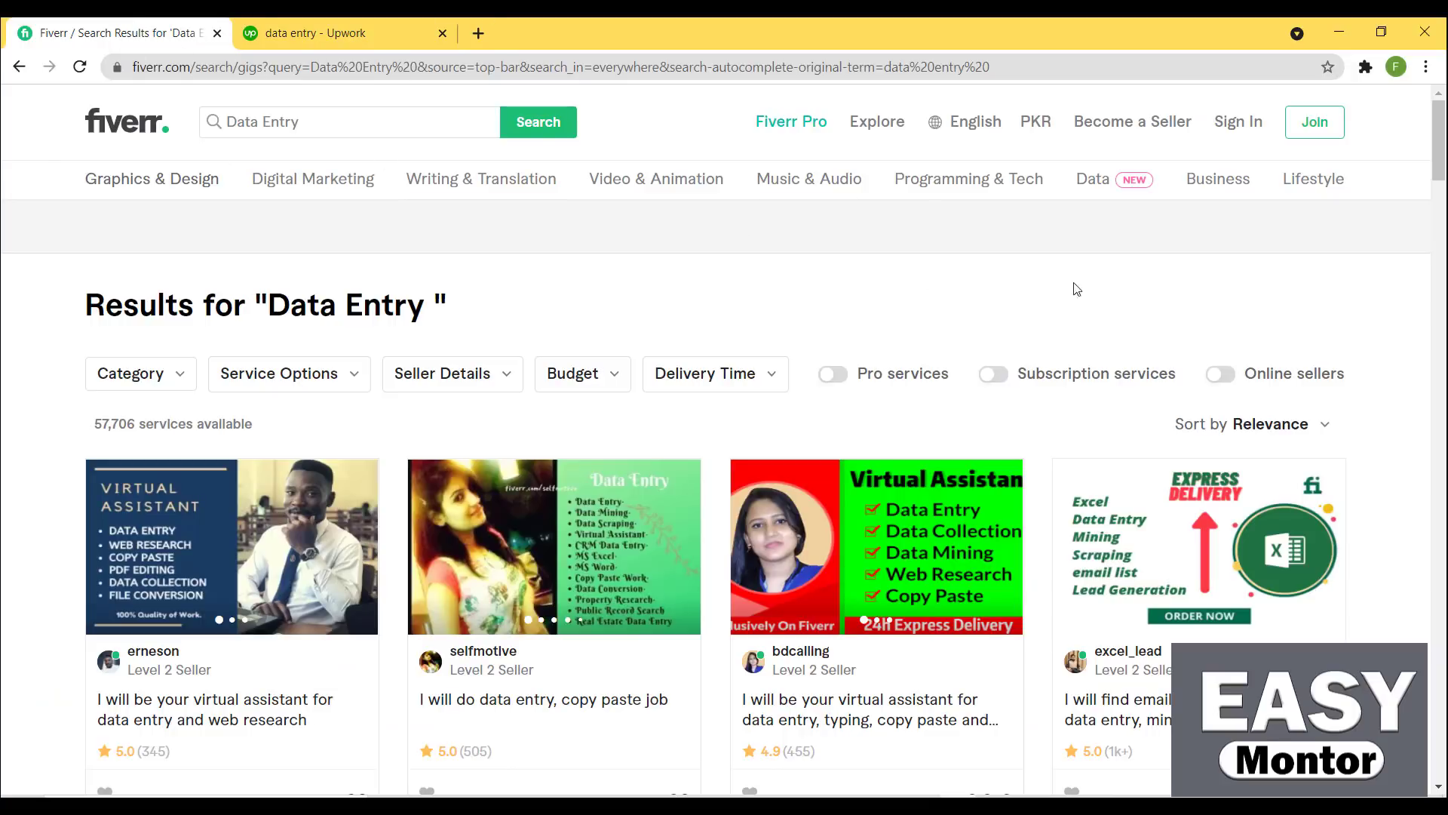
{"action": "left_click_drag", "start_coordinate": [1443, 147], "coordinate": [1443, 258]}
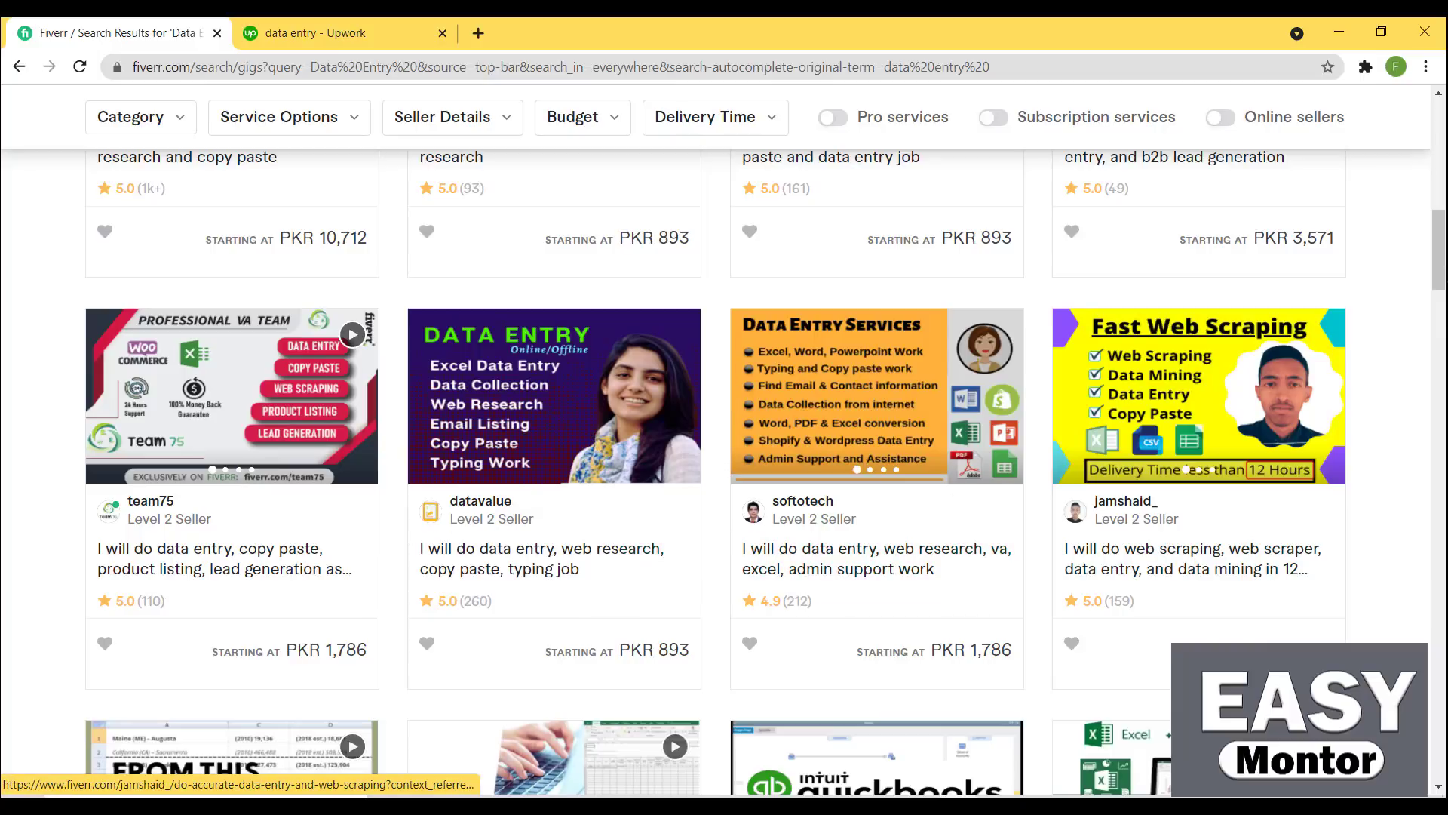
{"action": "scroll", "coordinate": [747, 566], "scroll_direction": "up", "scroll_amount": 8}
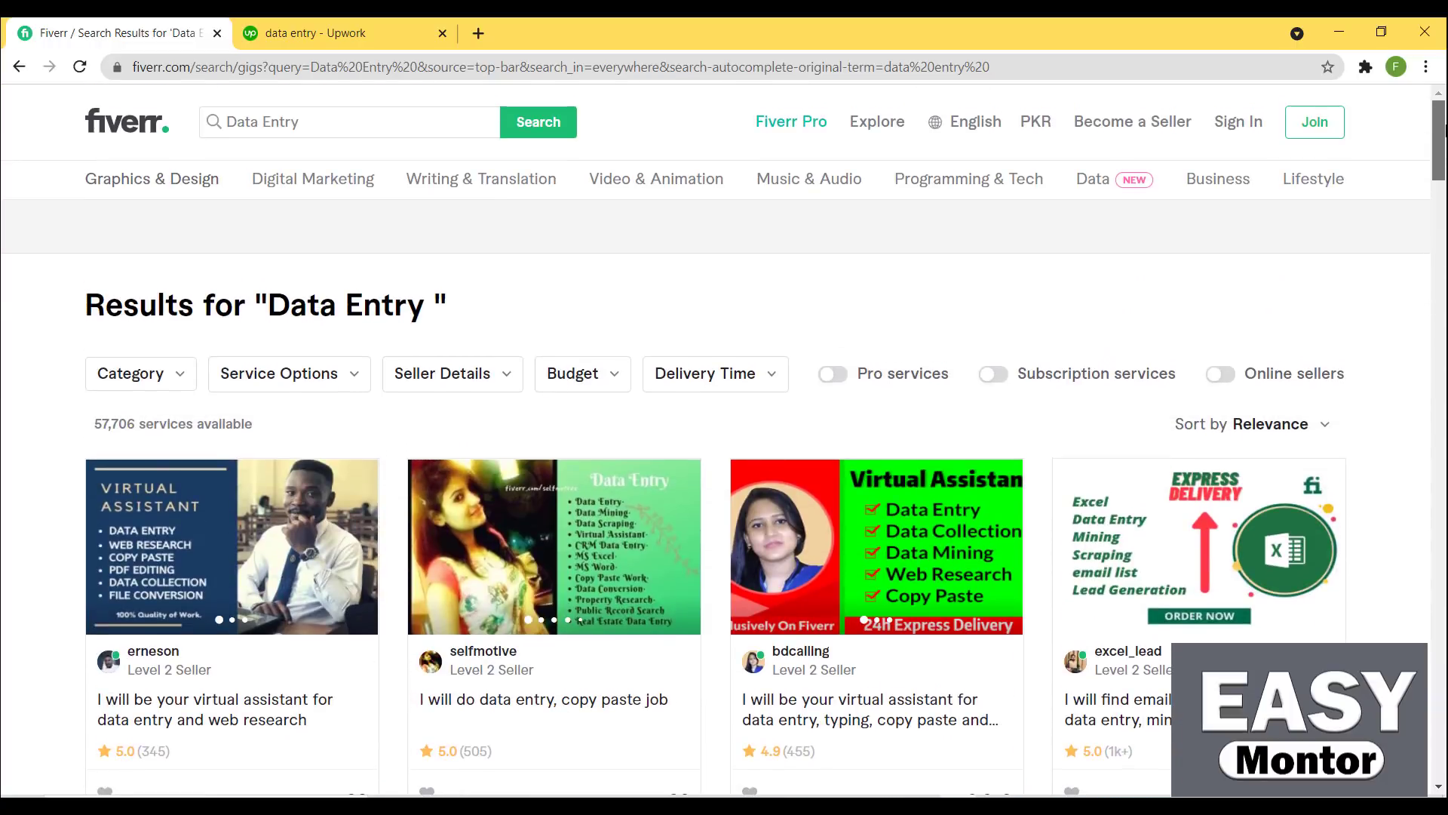
{"action": "scroll", "coordinate": [724, 437], "scroll_direction": "down", "scroll_amount": 5}
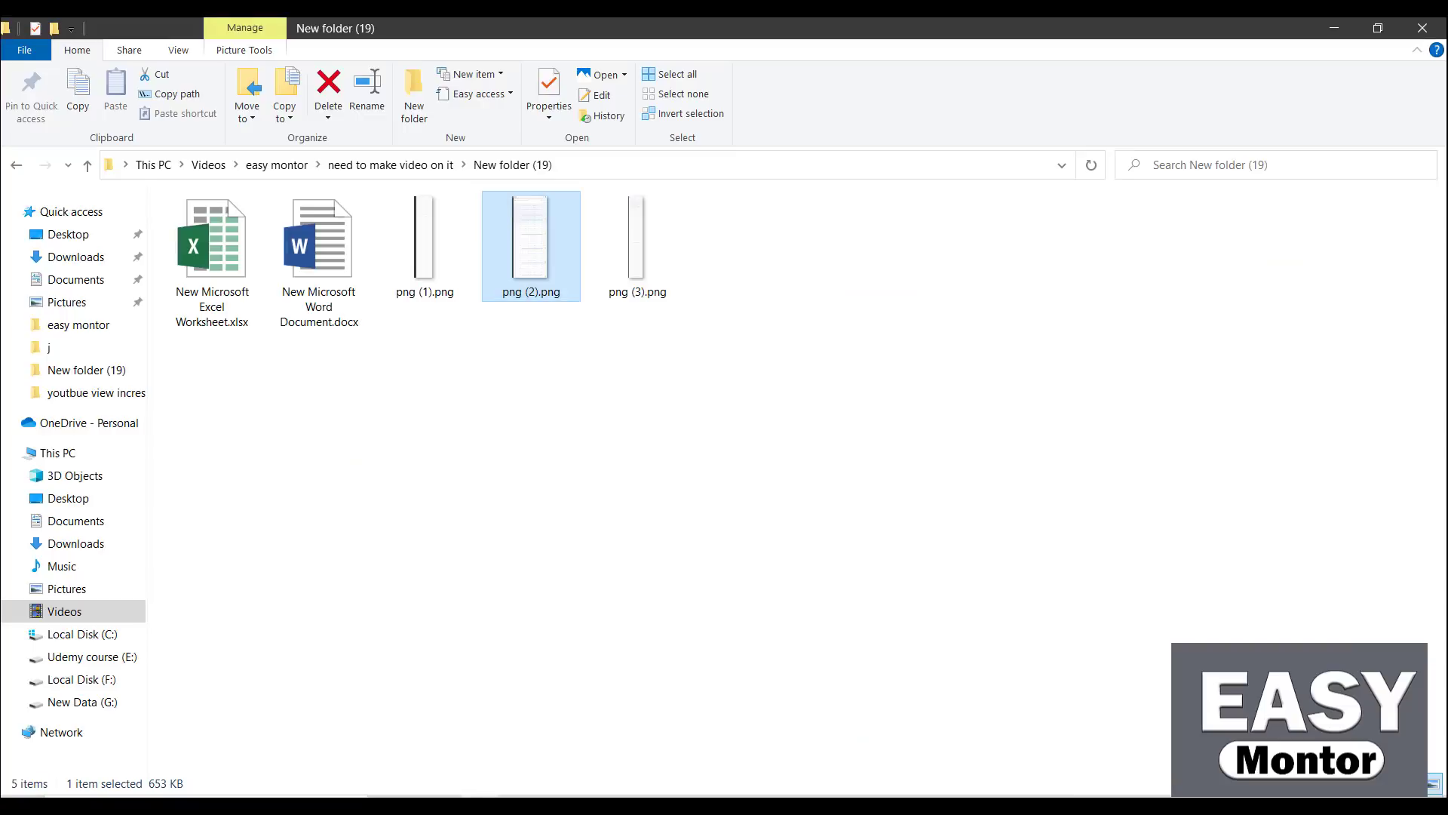
Check the details of png (1).png, then bring back Chrome with the Fiverr Data Entry results
{"action": "mouse_move", "coordinate": [406, 266]}
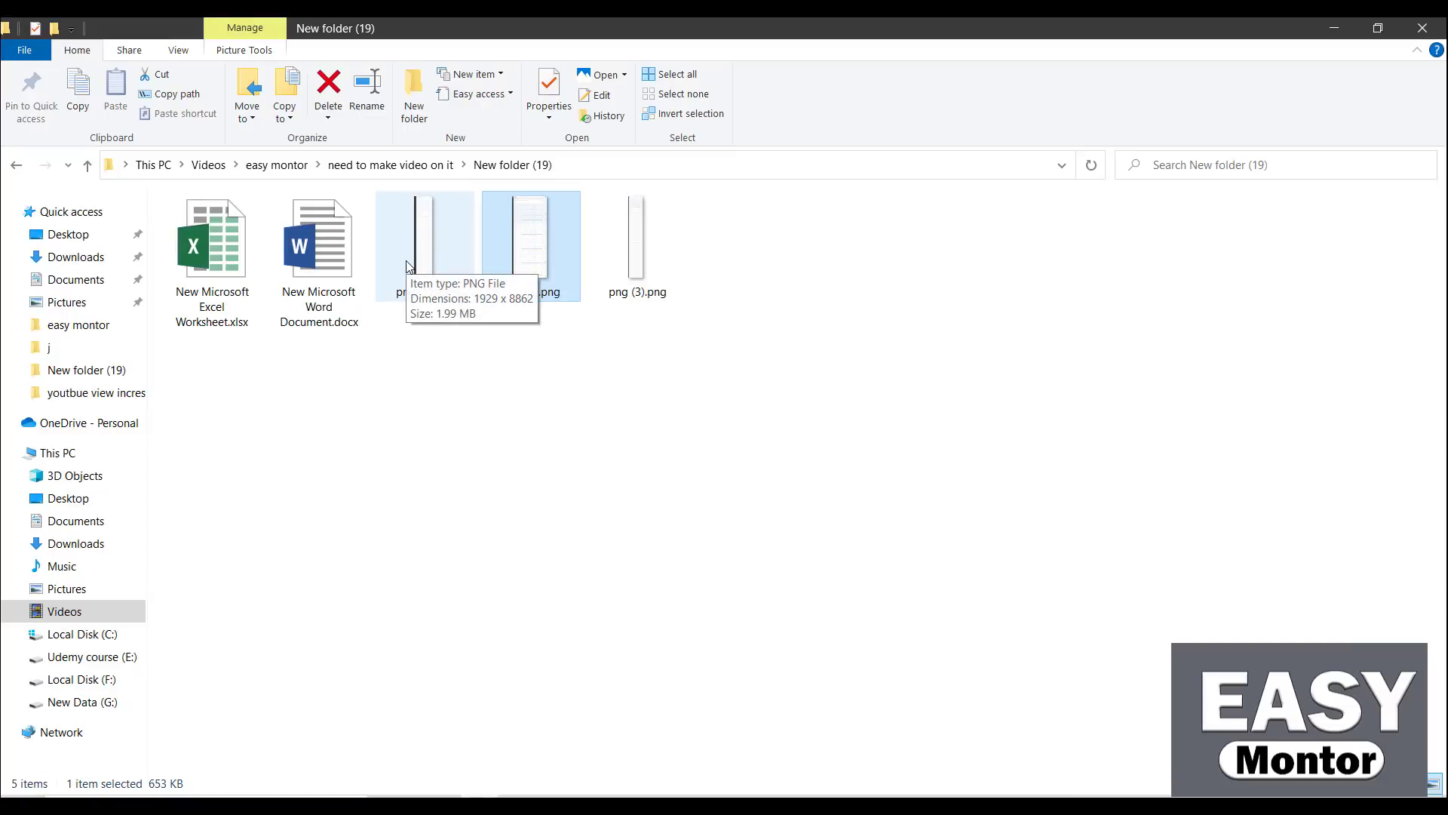
{"action": "mouse_move", "coordinate": [517, 804]}
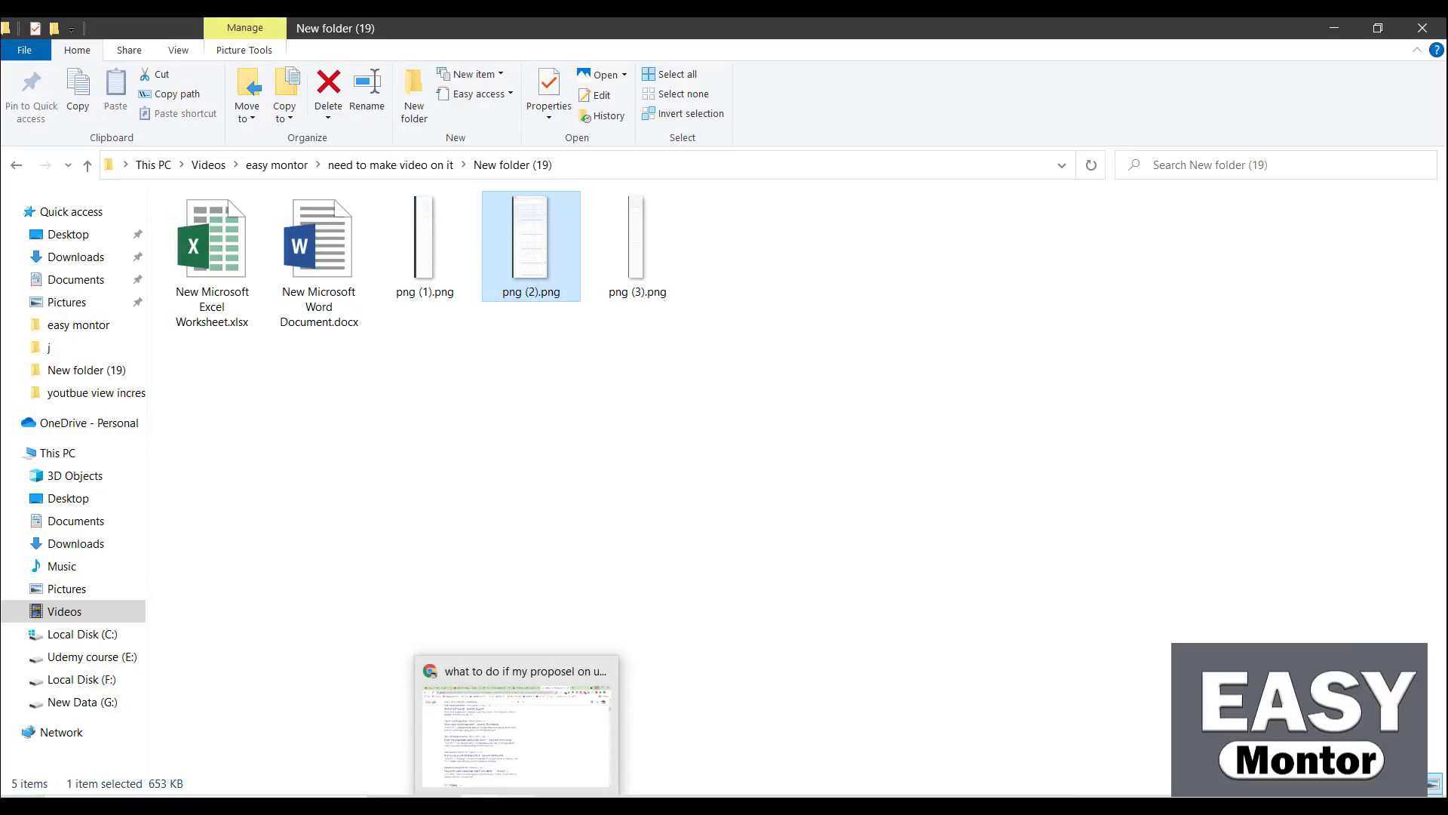
{"action": "mouse_move", "coordinate": [517, 775]}
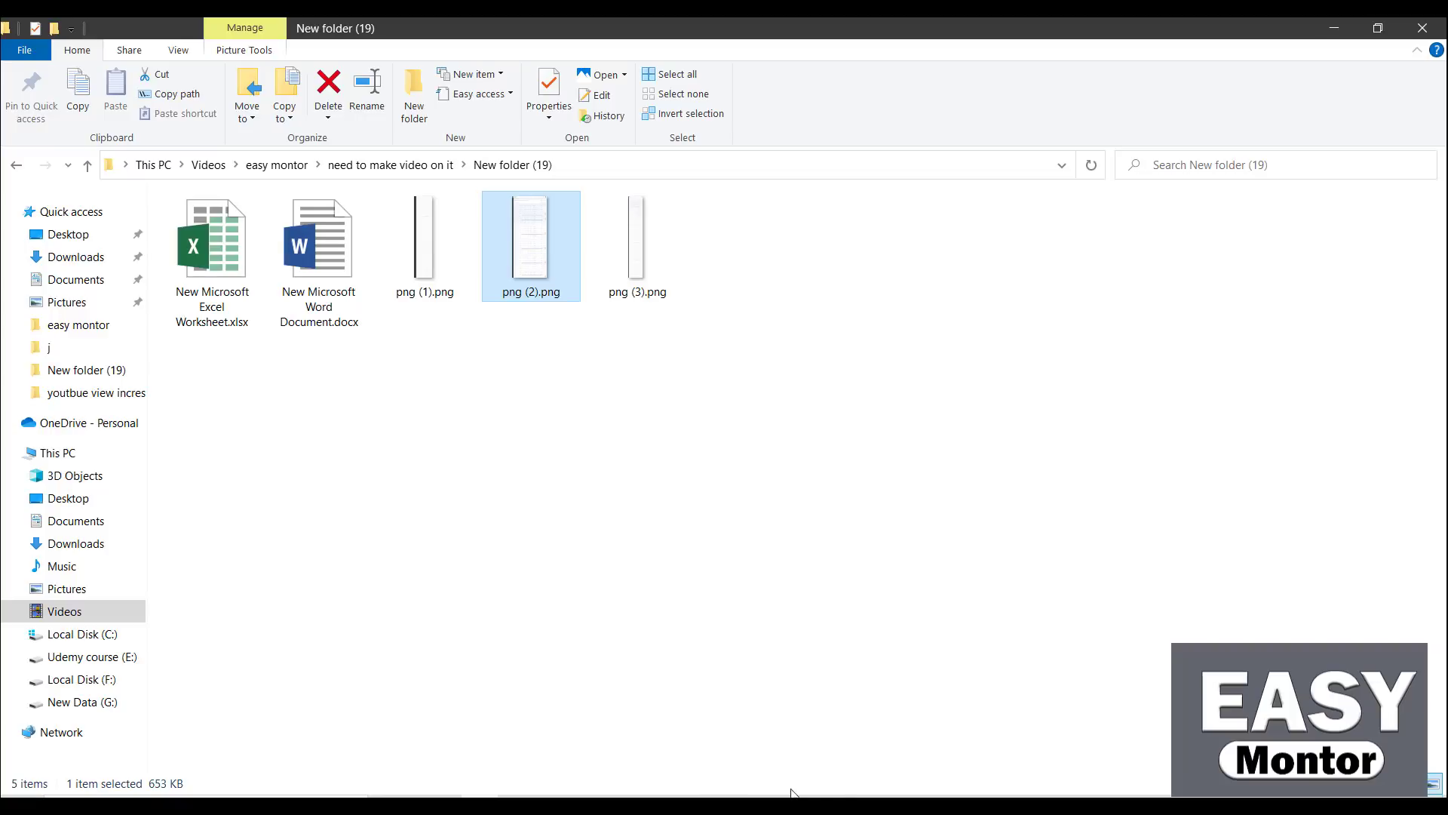
{"action": "left_click", "coordinate": [949, 796]}
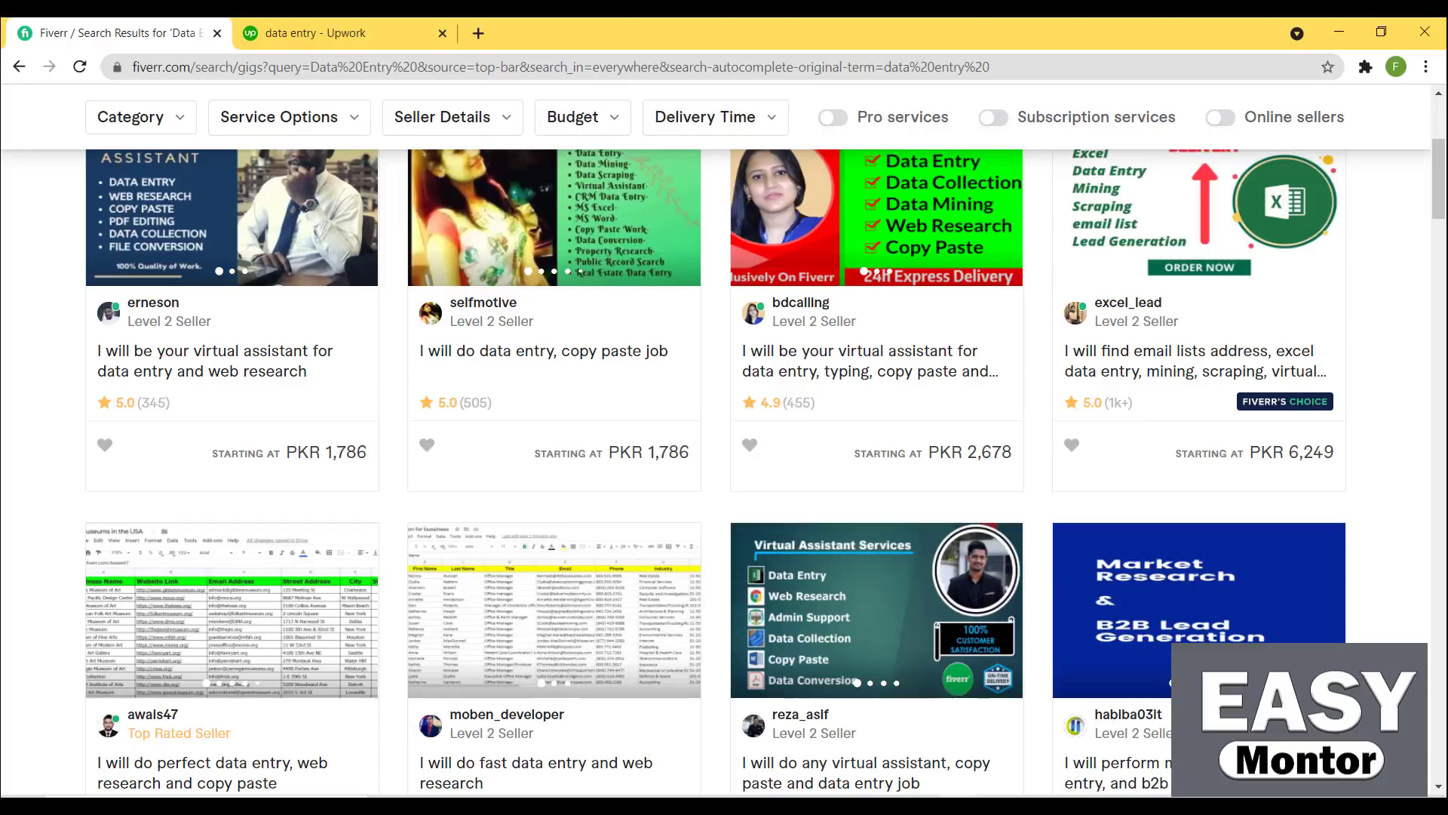
Open the second freelancer's profile from Upwork's data entry freelancer results
{"action": "left_click", "coordinate": [434, 23]}
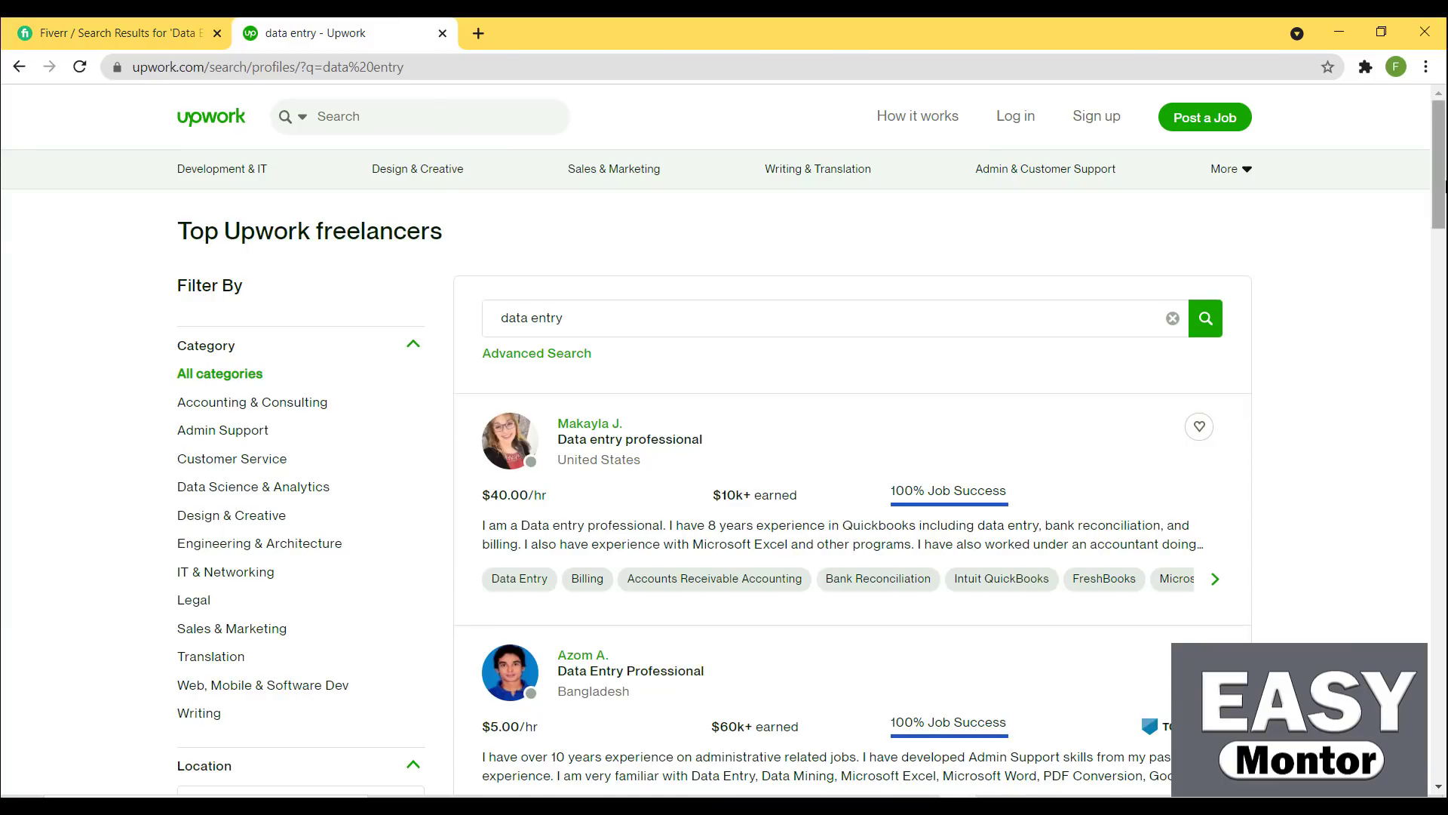
{"action": "scroll", "coordinate": [528, 362], "scroll_direction": "down", "scroll_amount": 4}
{"action": "left_click", "coordinate": [567, 363]}
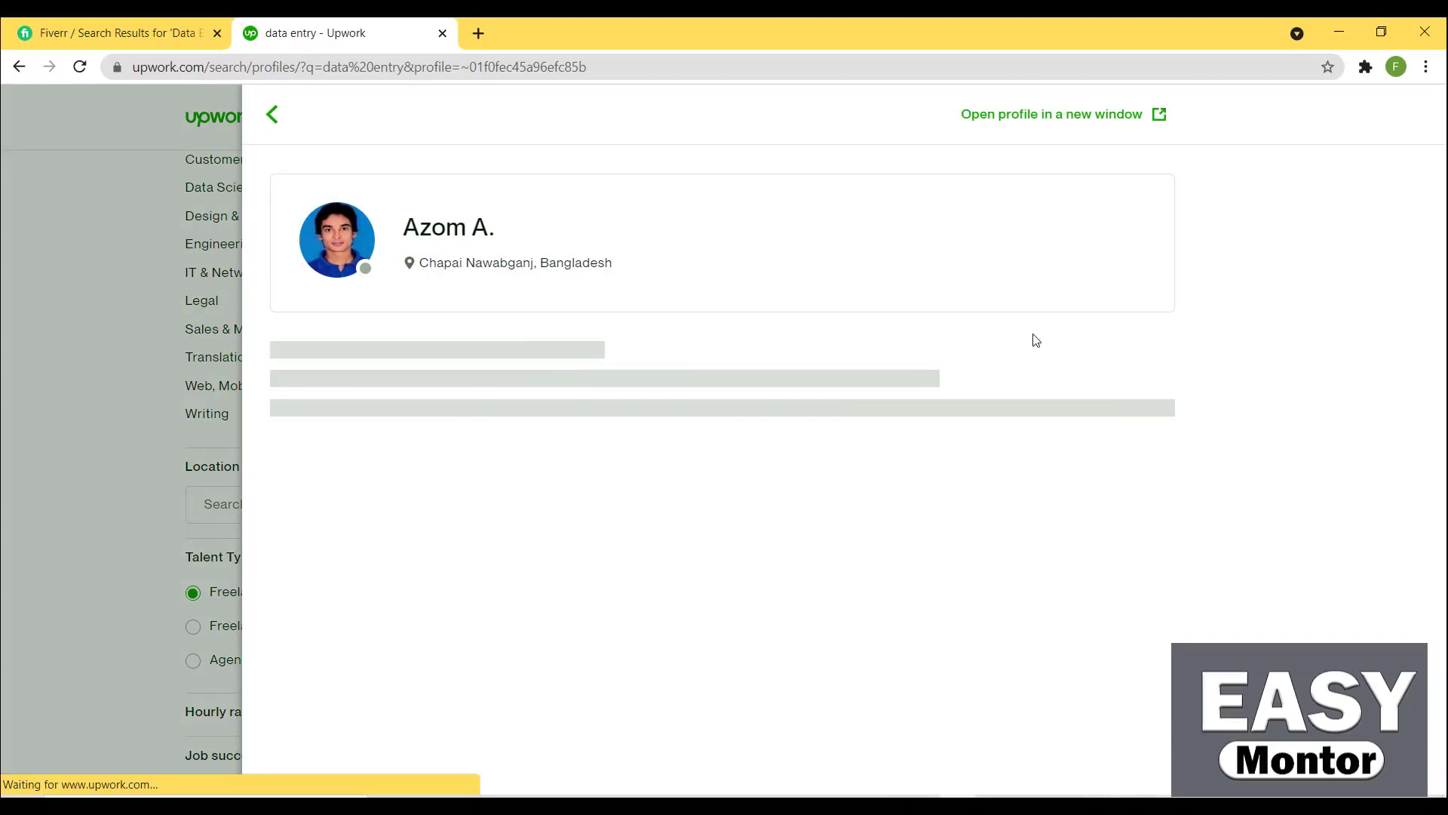
Look through the profile's availability, portfolio and skills sections
{"action": "left_click_drag", "start_coordinate": [876, 188], "coordinate": [1310, 443]}
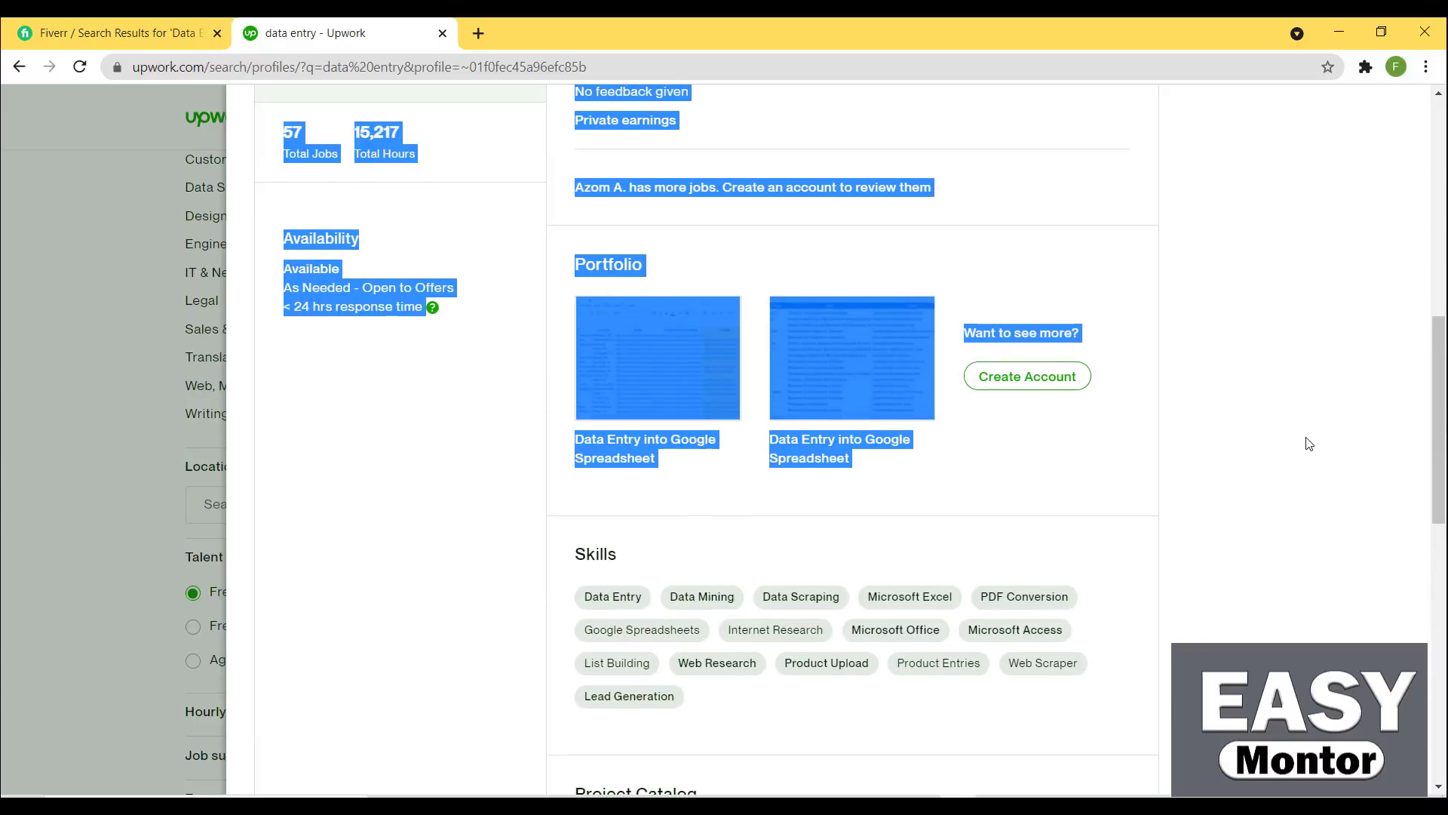
{"action": "left_click", "coordinate": [1308, 445]}
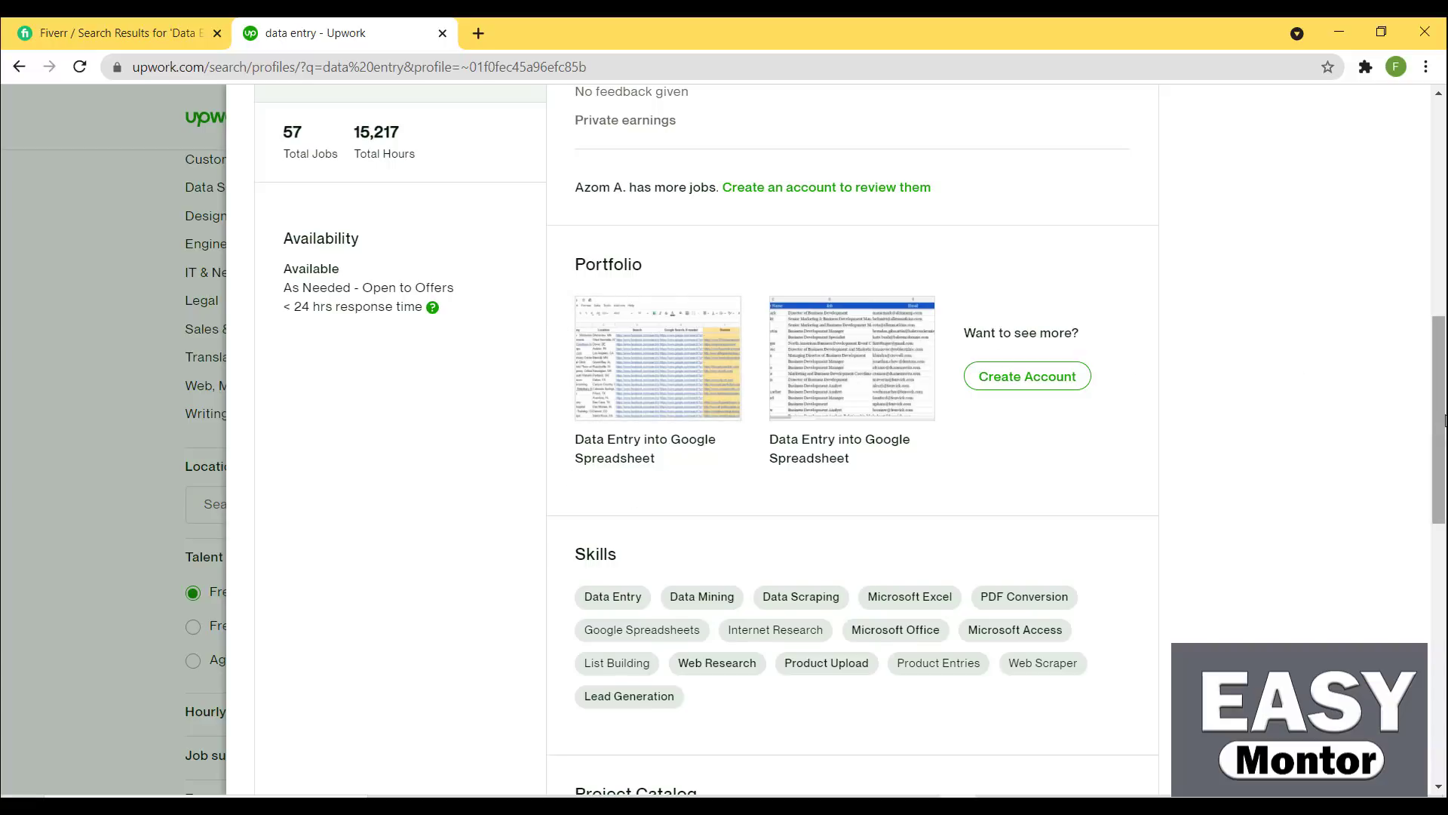
{"action": "left_click_drag", "start_coordinate": [1439, 423], "coordinate": [1439, 324]}
{"action": "left_click_drag", "start_coordinate": [1440, 234], "coordinate": [1439, 113]}
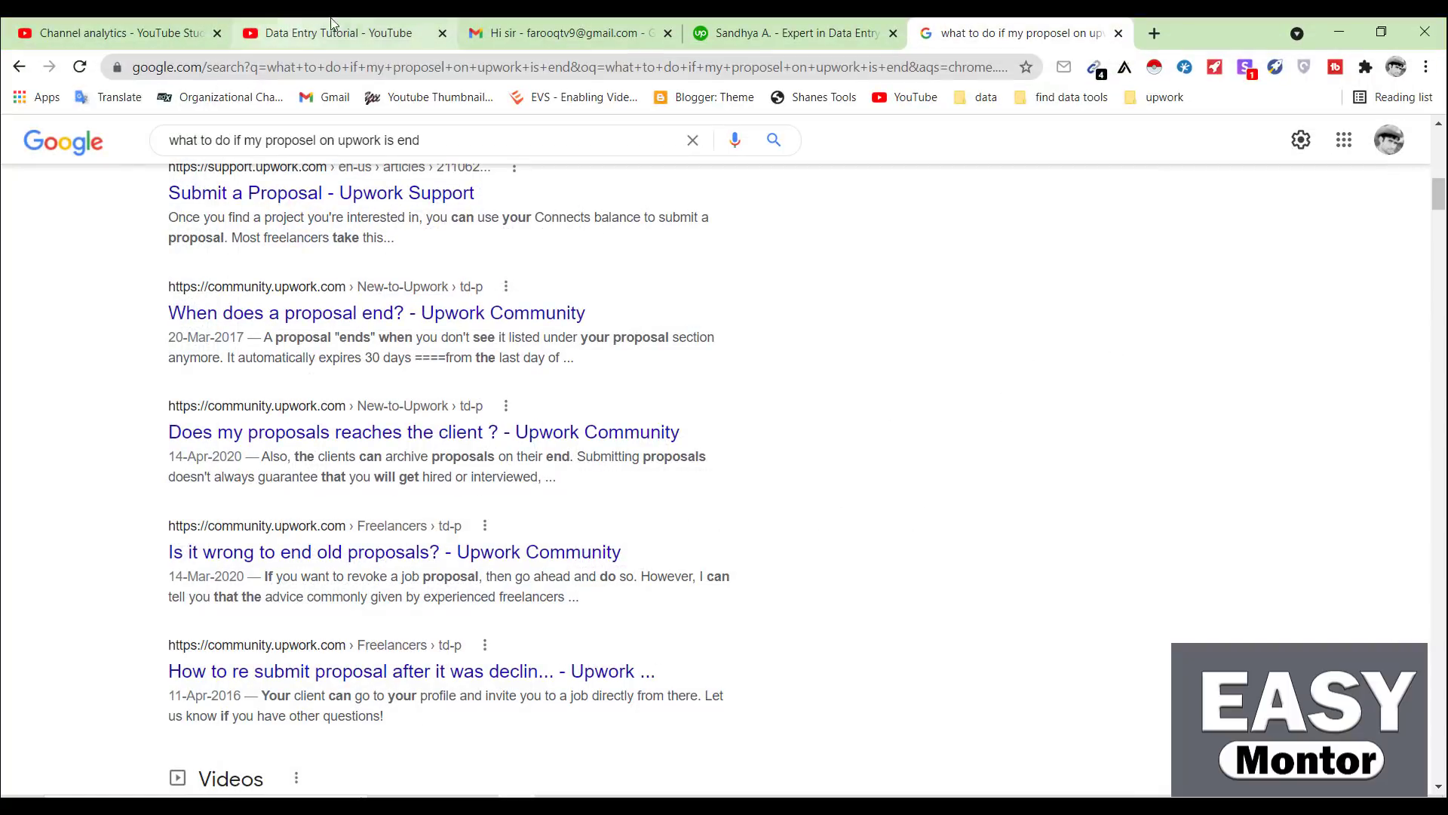
Show the Easy Mentor 'Data Entry Tutorial' YouTube playlist with its 5 videos
{"action": "left_click", "coordinate": [365, 23]}
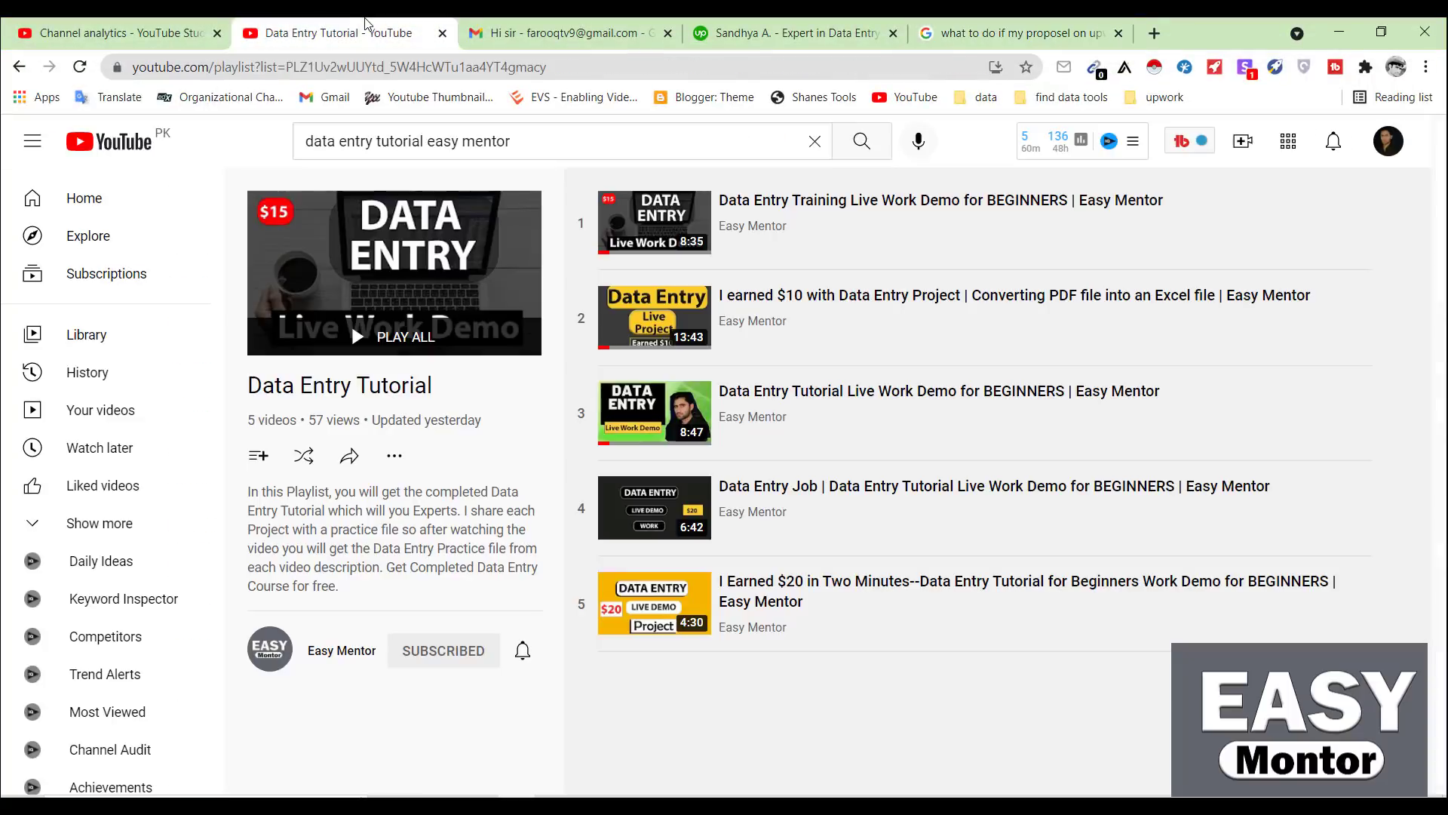